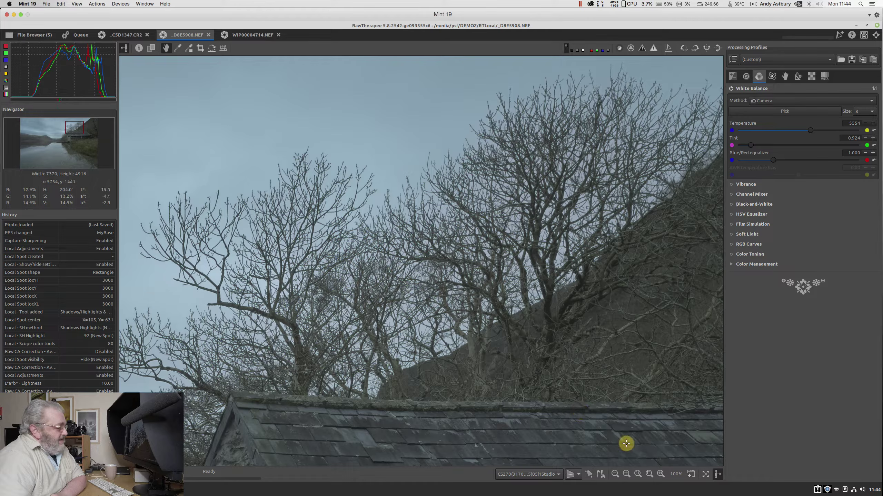
Step: Set the white balance by sampling the grey sky above the bare trees with a spot size of 16
click(638, 474)
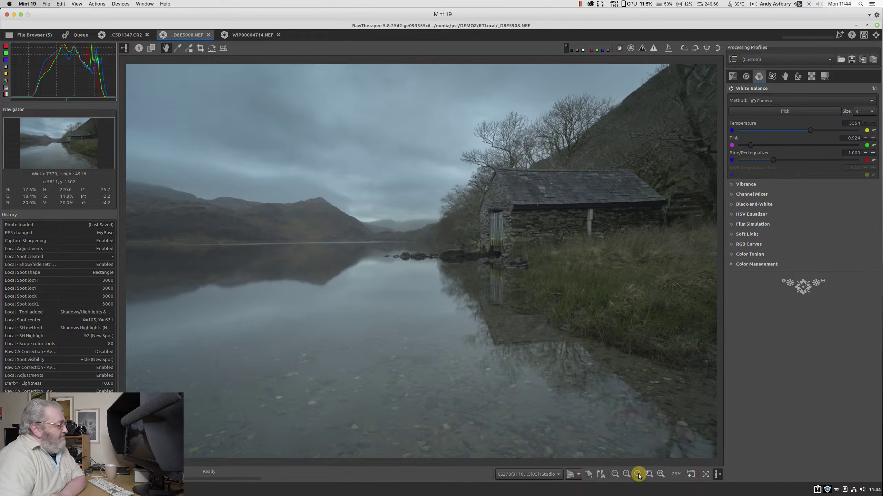
click(660, 474)
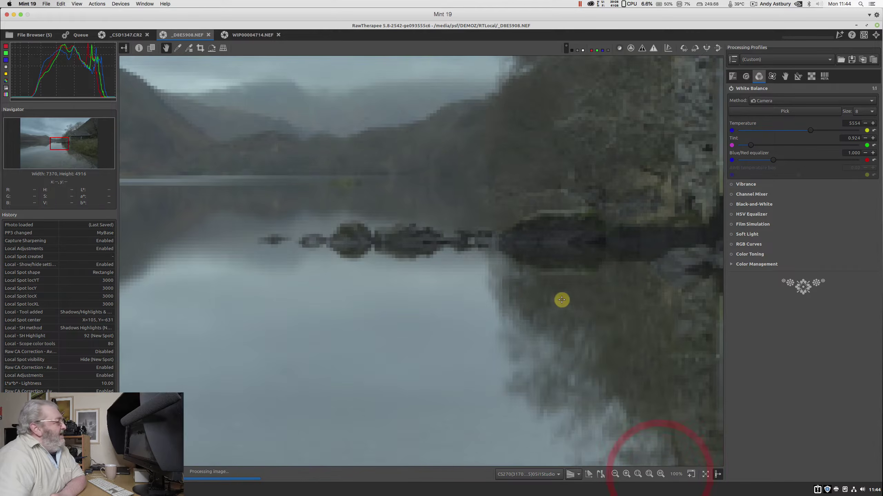
drag(630, 155, 529, 263)
click(526, 270)
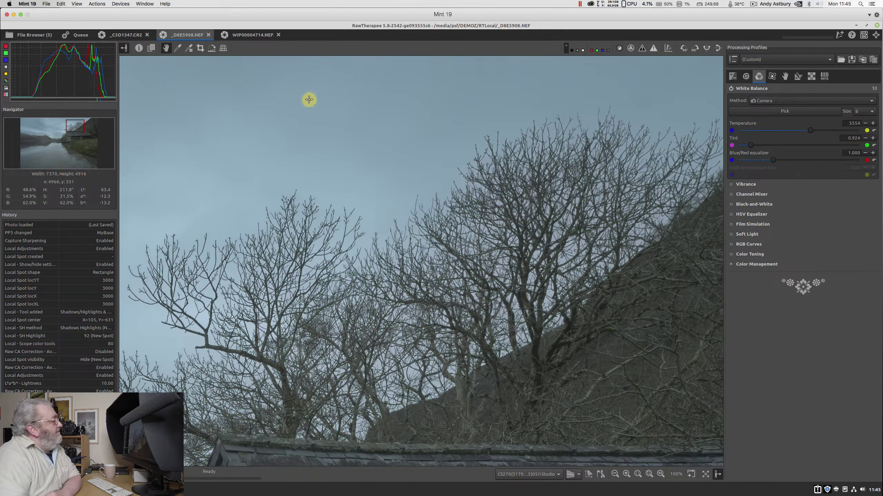
click(177, 49)
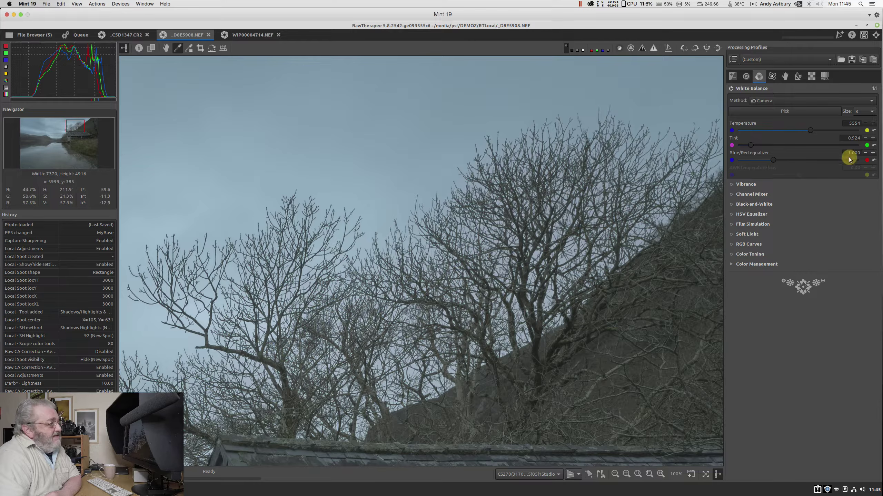
click(868, 112)
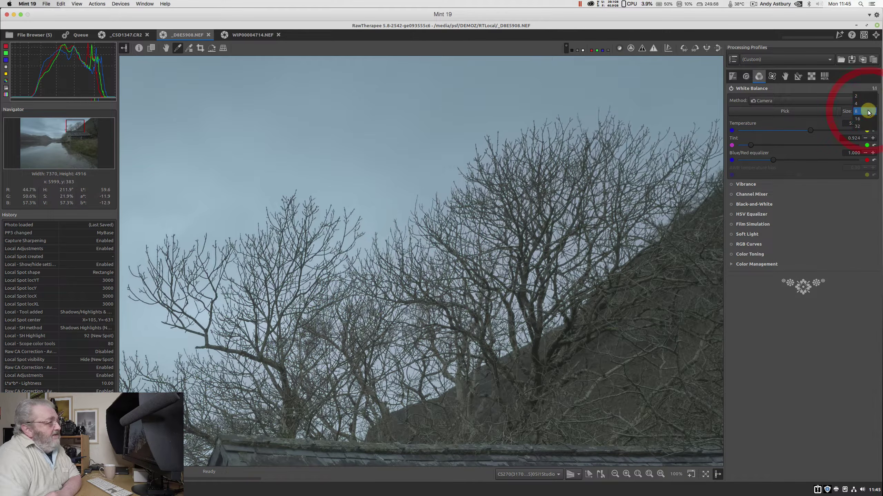
click(857, 119)
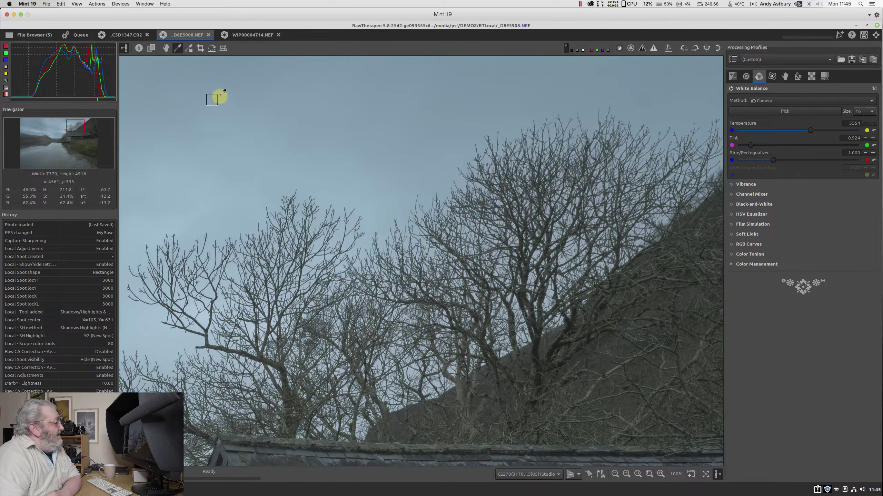
click(263, 93)
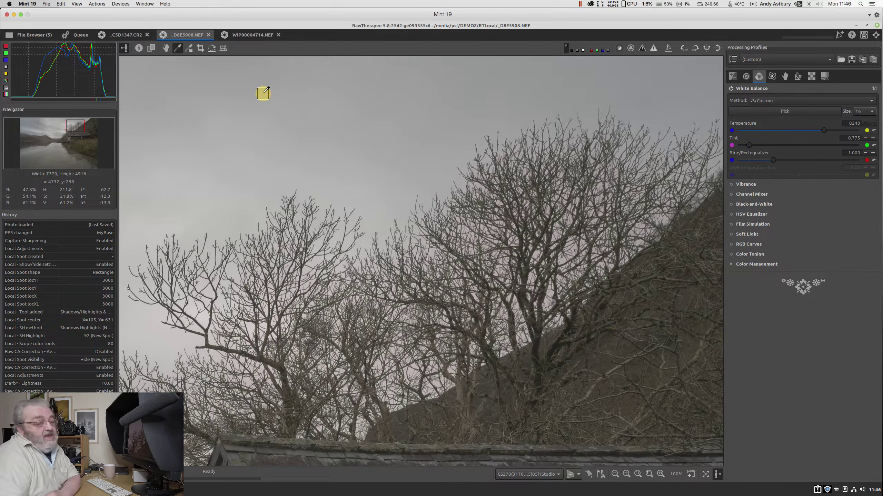
right_click(263, 94)
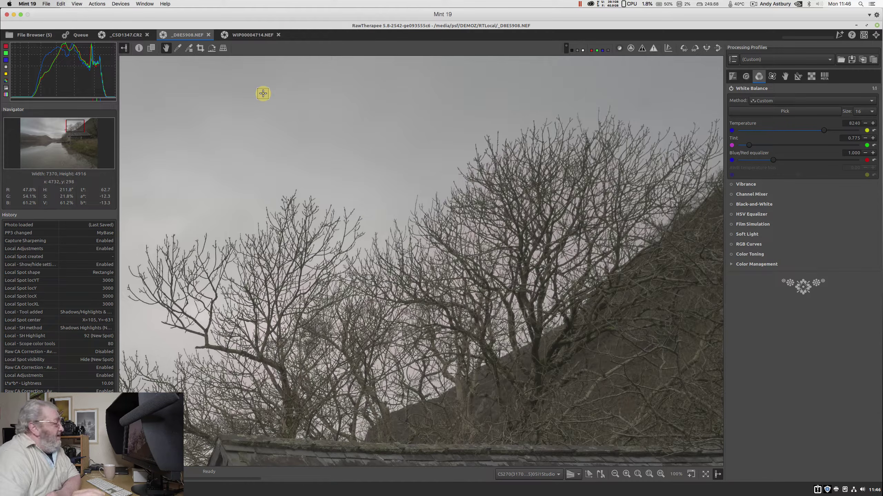
click(263, 93)
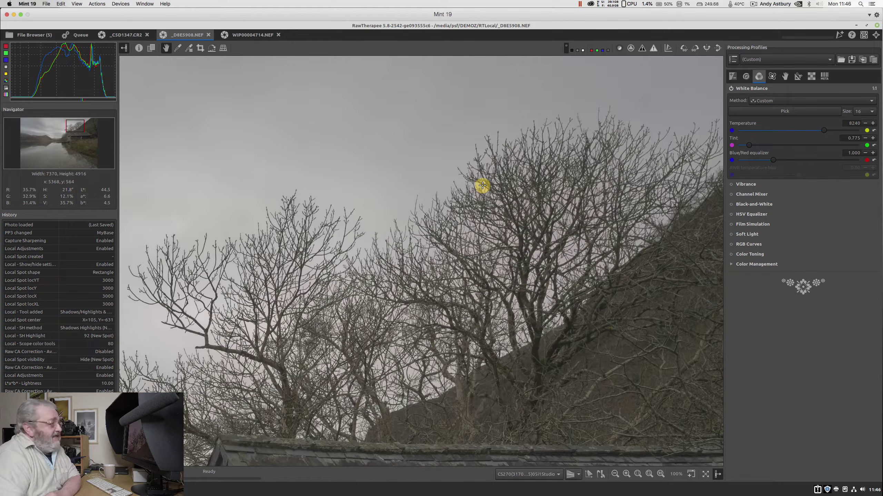
Step: Turn off Avoid color shift in the raw chromatic aberration correction and close the lake photo
click(812, 77)
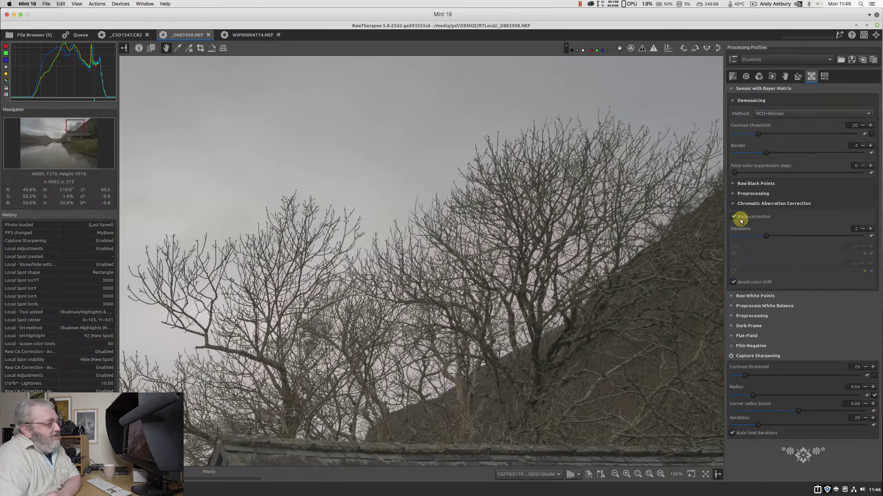
click(734, 283)
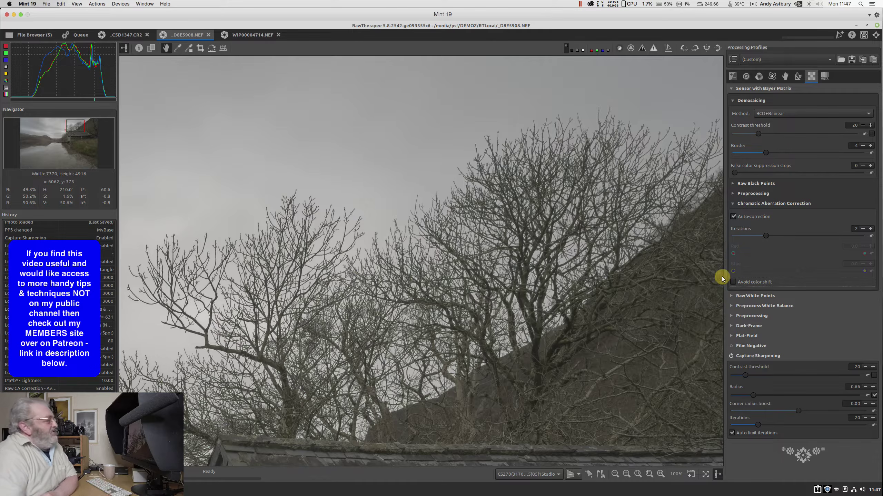
click(208, 35)
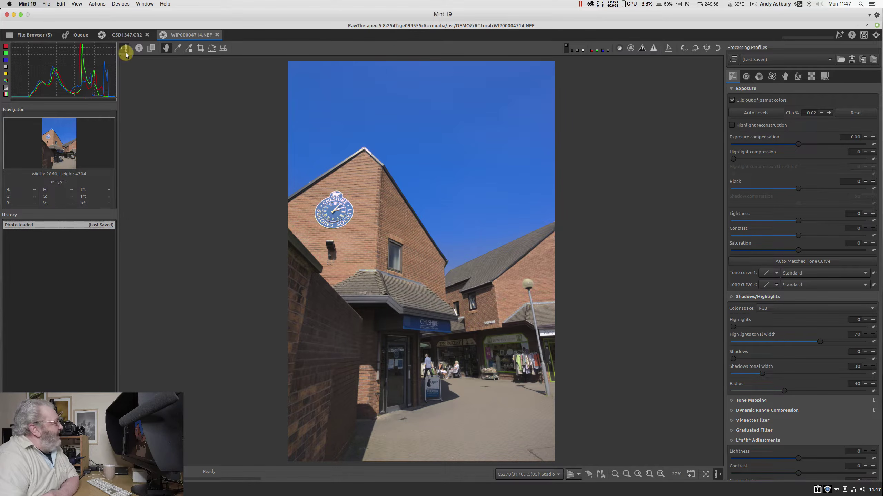
Step: Switch to the _C5D1347.CR2 photo and turn off Avoid color shift in its raw chromatic aberration correction
click(127, 36)
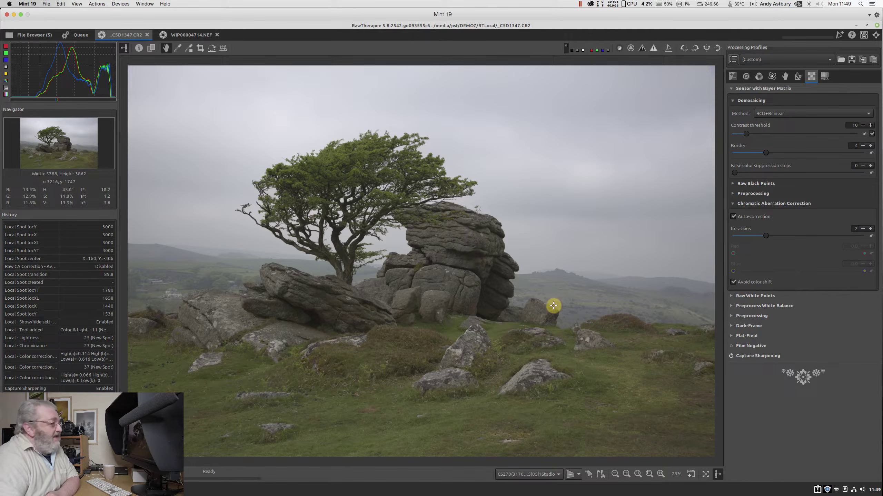
click(733, 282)
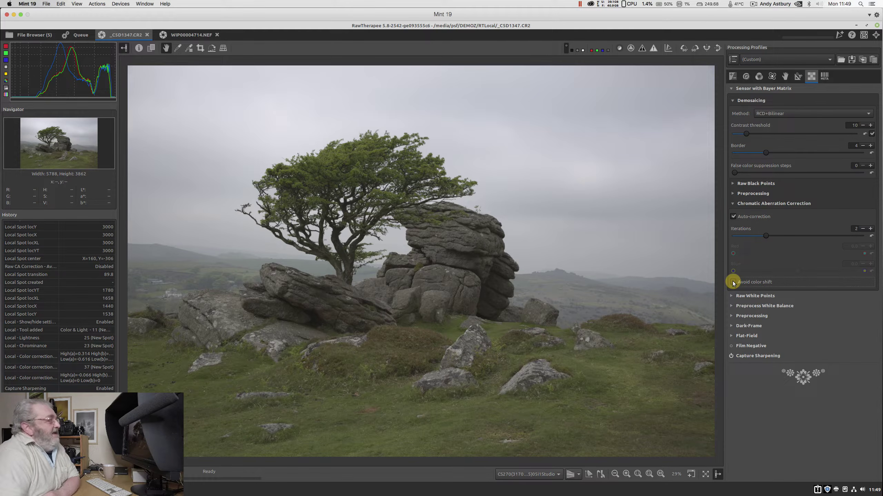
Step: Bring up the local adjustments, try black and white preview backgrounds, and set the background to black
click(785, 77)
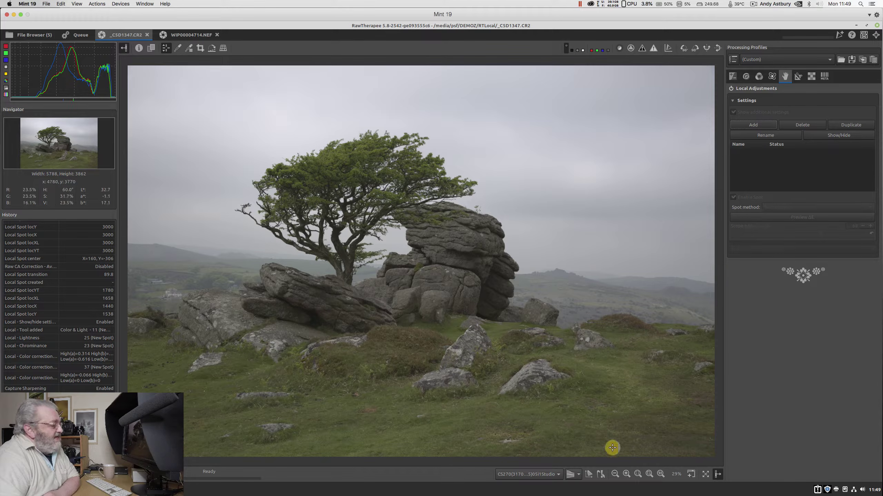
click(615, 474)
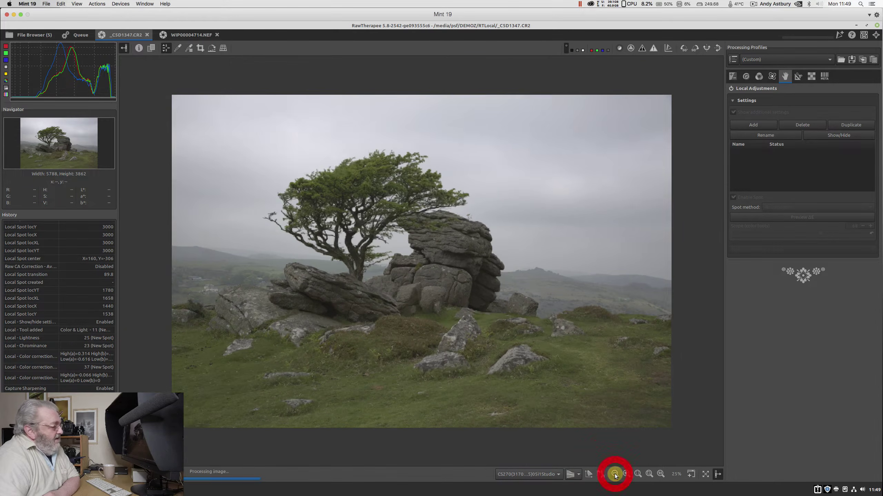
click(615, 474)
click(615, 474)
click(615, 474)
click(614, 474)
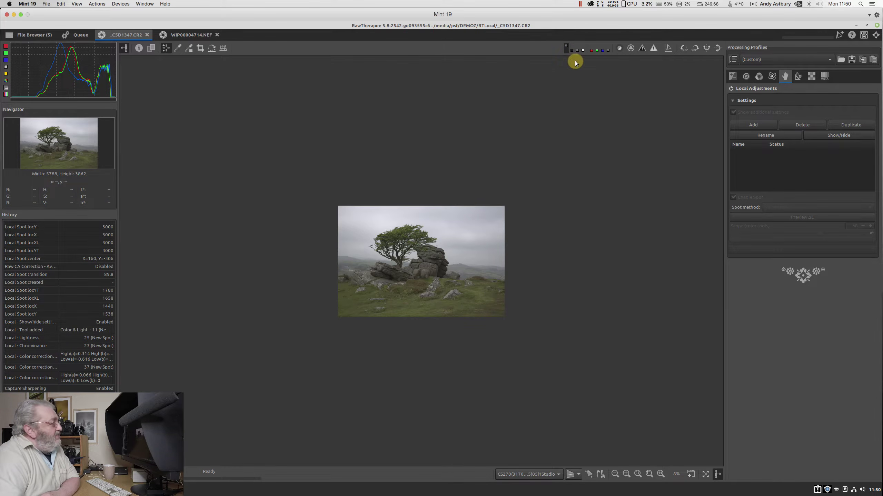
click(571, 51)
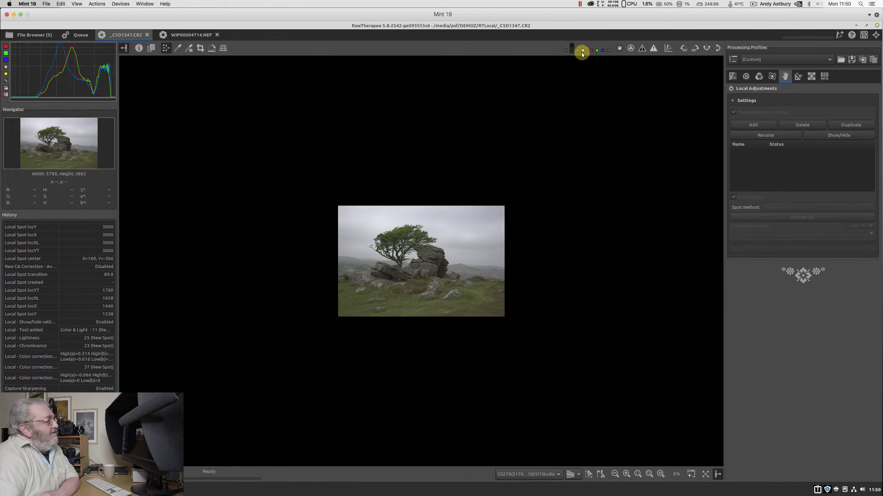
click(582, 51)
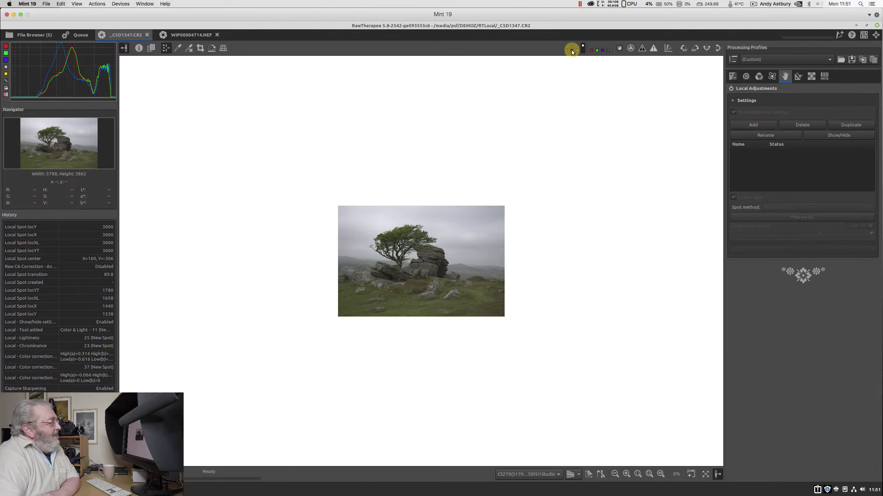
click(571, 49)
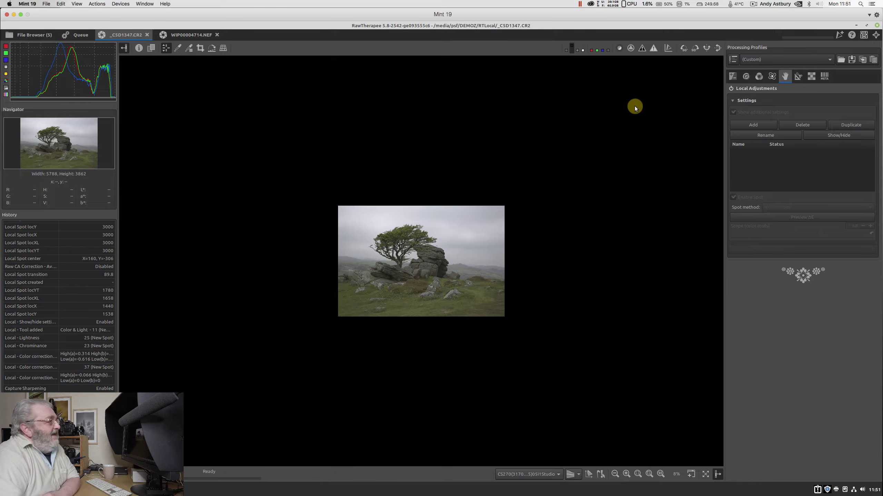
Step: Add a local adjustment spot, show its additional settings and set its RT-spot shape to Rectangle
click(747, 125)
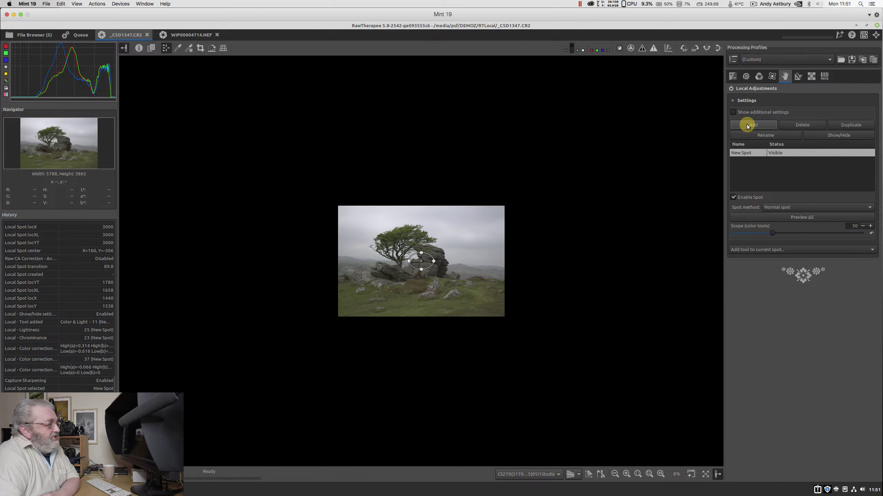
click(732, 112)
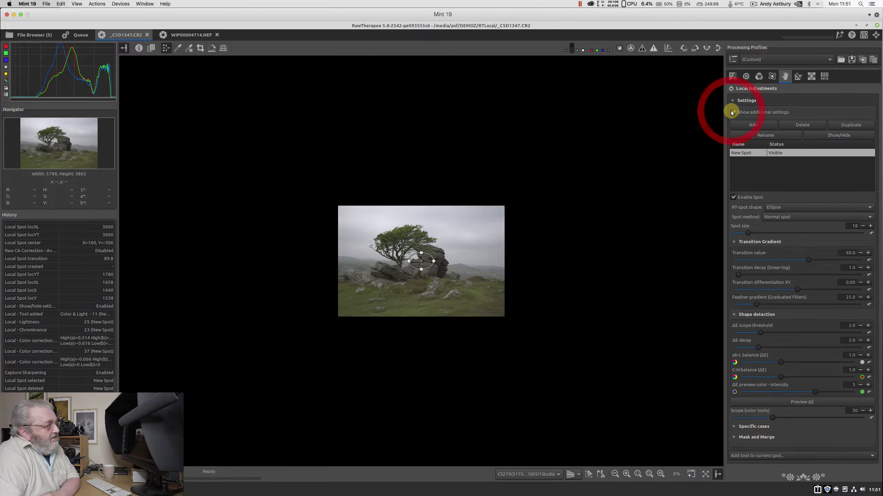
click(779, 207)
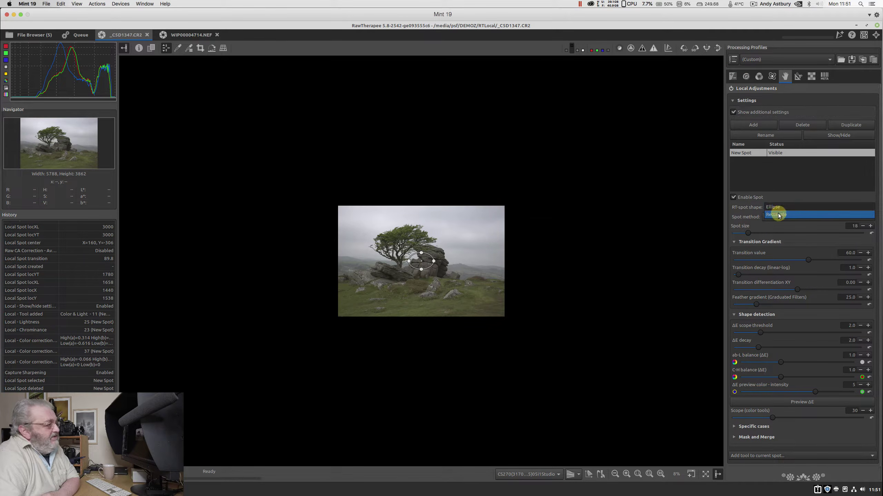
click(779, 216)
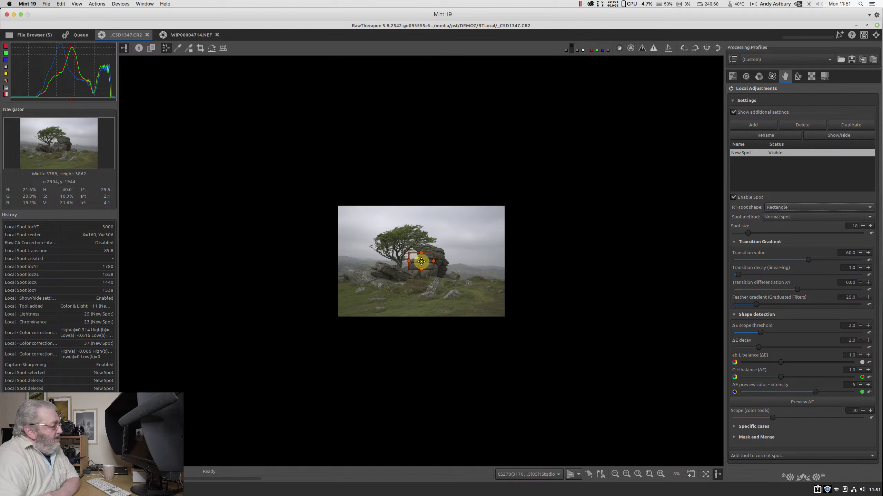
Step: Move the spot's centre to just above the rock stack and stretch its rectangle far beyond the photo on all four sides
drag(421, 261, 438, 244)
click(438, 244)
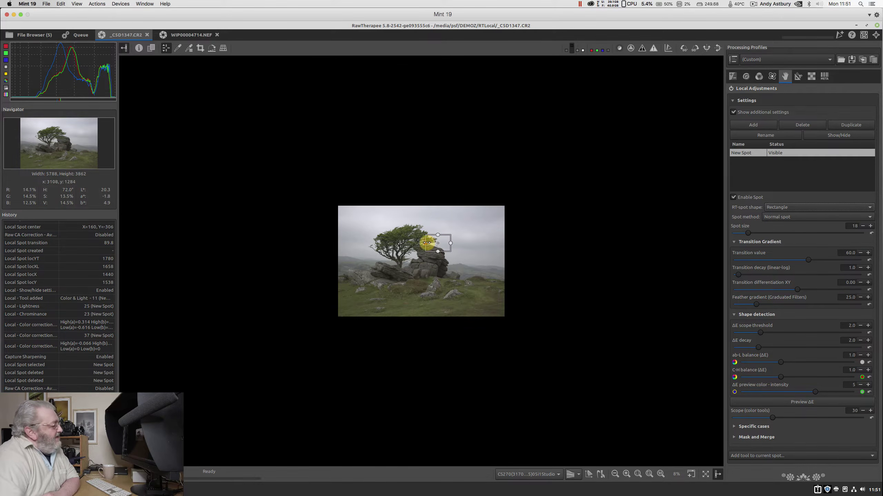
drag(425, 243, 111, 226)
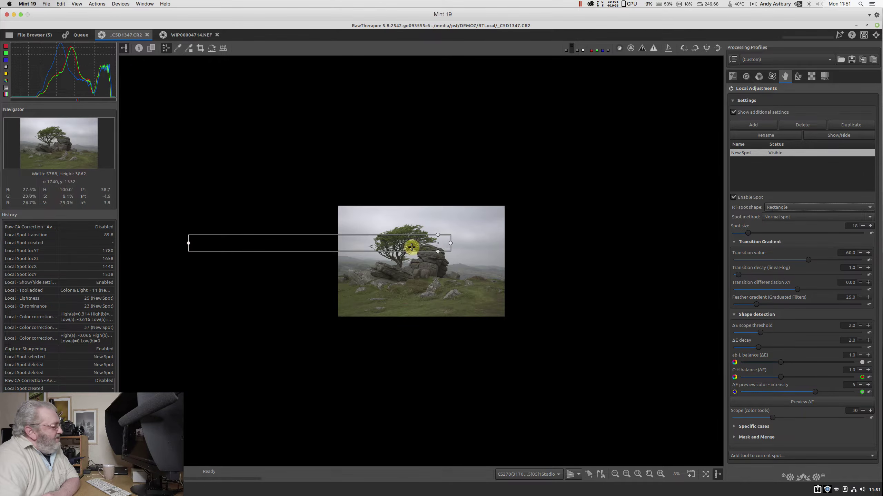
drag(450, 243, 741, 235)
drag(441, 235, 428, 65)
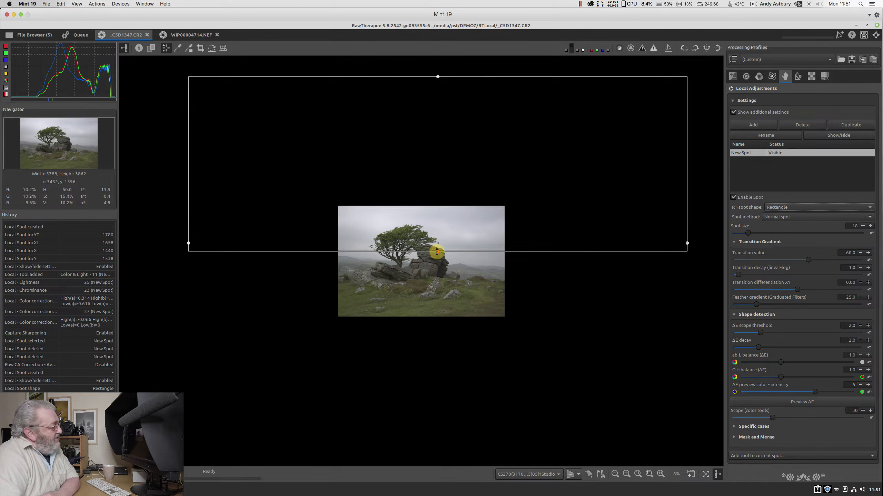
drag(437, 251, 449, 433)
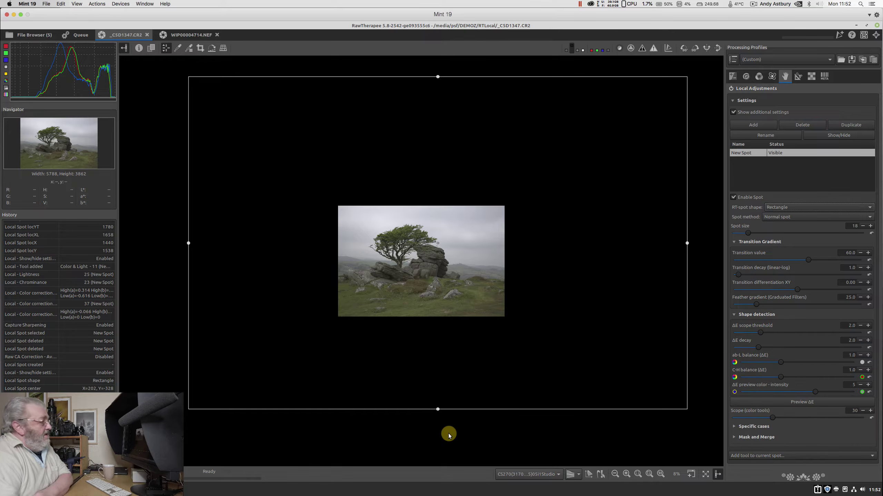
Step: Reposition the spot's centre onto the sky between the tree's outer branches and the top of the rocks
click(626, 475)
click(626, 475)
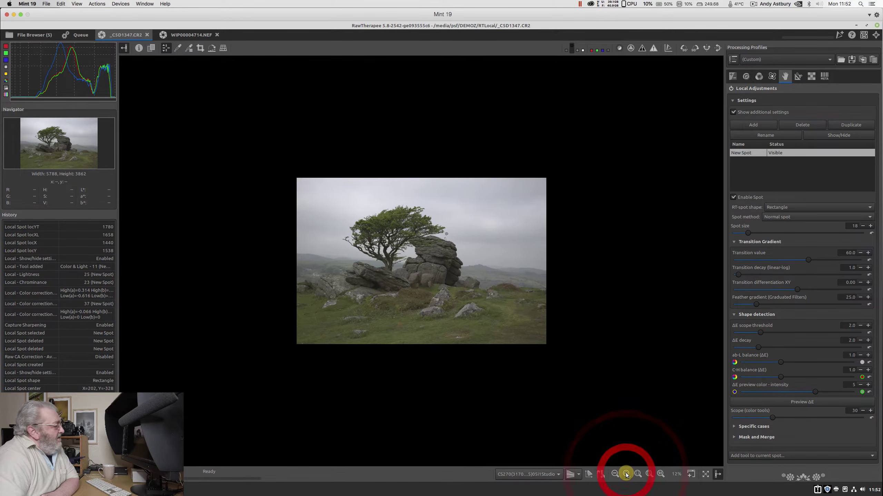
click(626, 474)
click(626, 474)
click(626, 475)
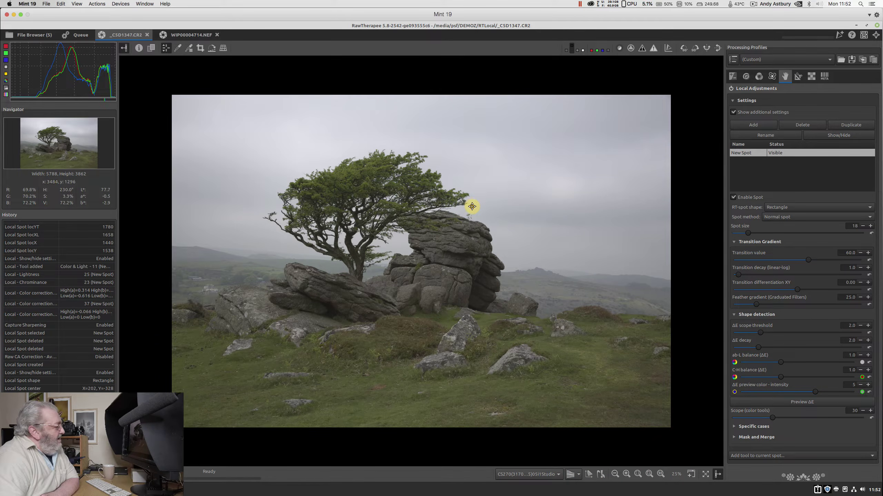
drag(471, 207, 458, 209)
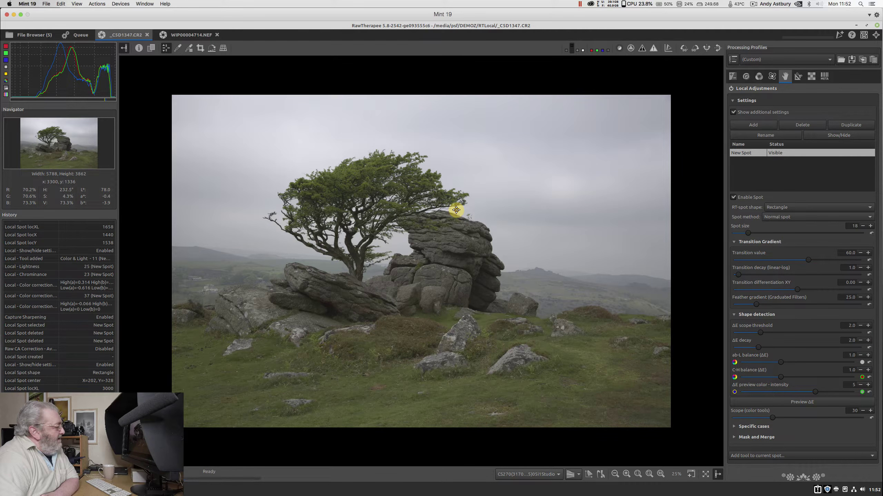
click(455, 210)
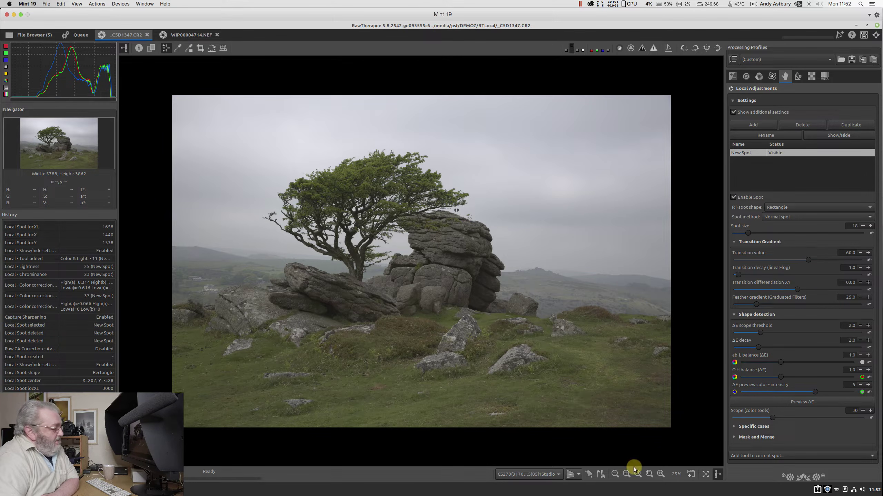
Step: Add the Shadows/Highlights & Tone Equalizer tool to the current spot
click(615, 475)
click(615, 475)
click(615, 475)
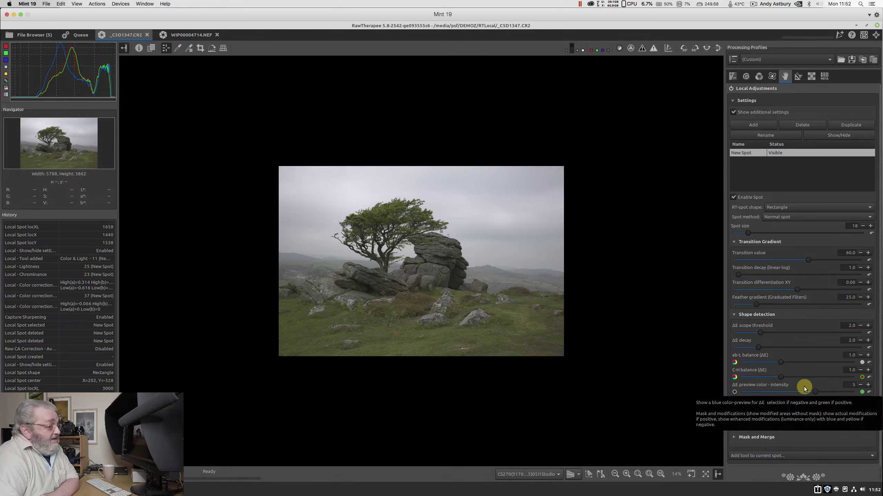
scroll(804, 386, down, 1)
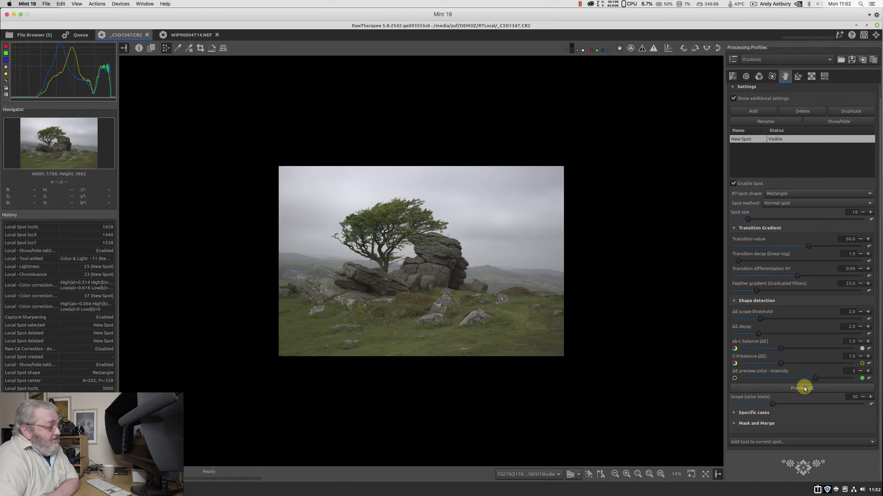
click(781, 443)
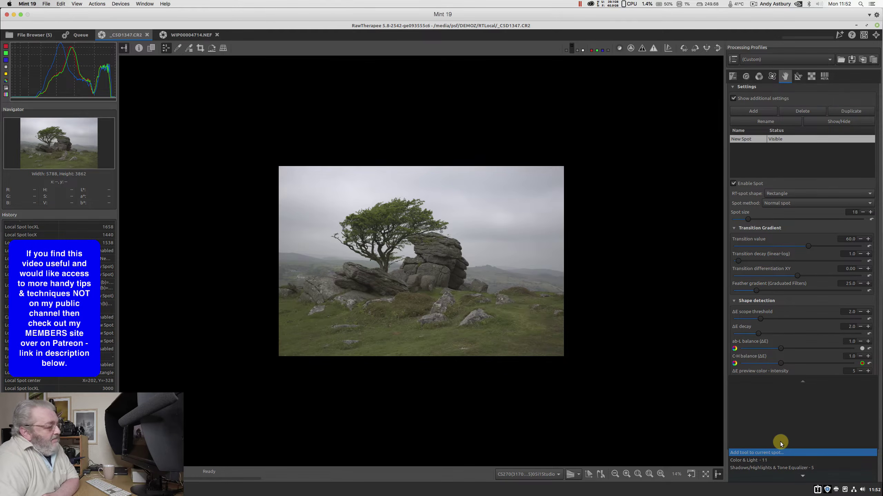
click(768, 467)
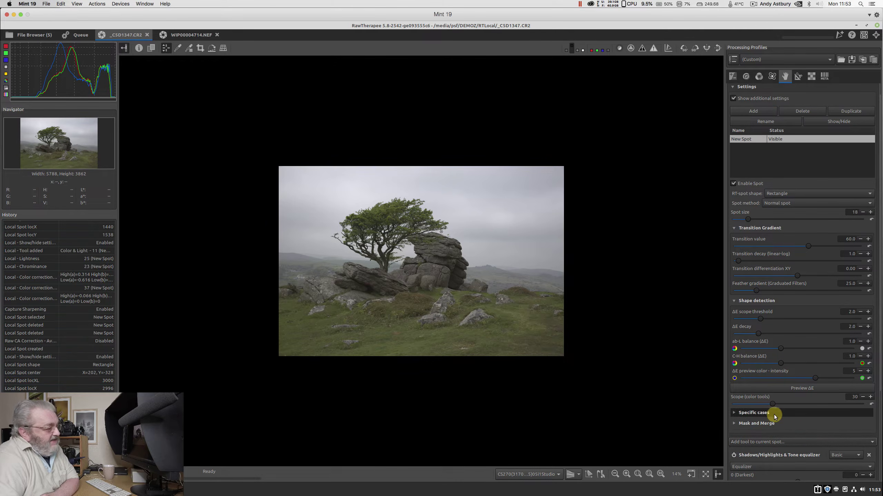
Step: Switch the Shadows/Highlights & Tone equalizer tool to the Shadows Highlights method and set Highlights to 100
scroll(775, 414, down, 3)
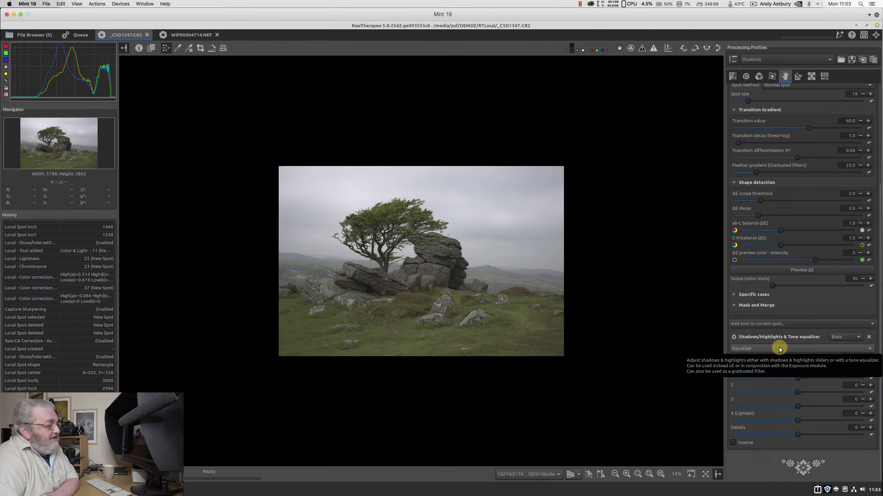
click(779, 348)
click(778, 341)
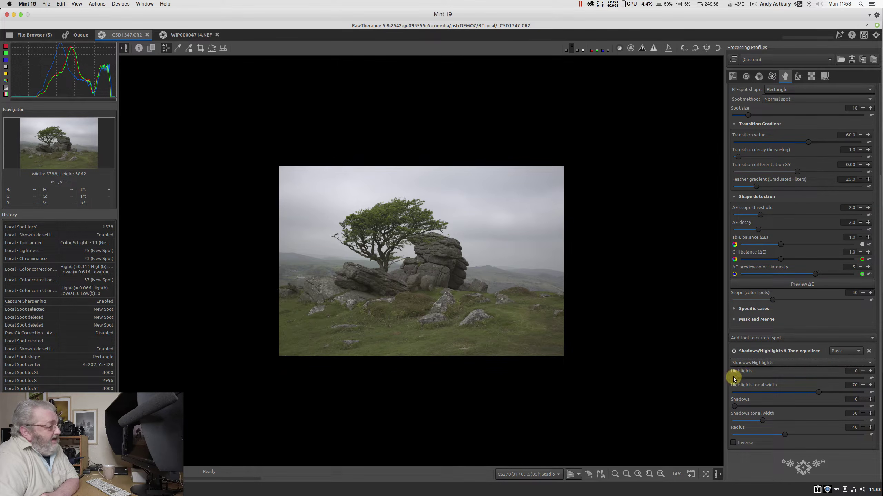
drag(735, 379, 871, 383)
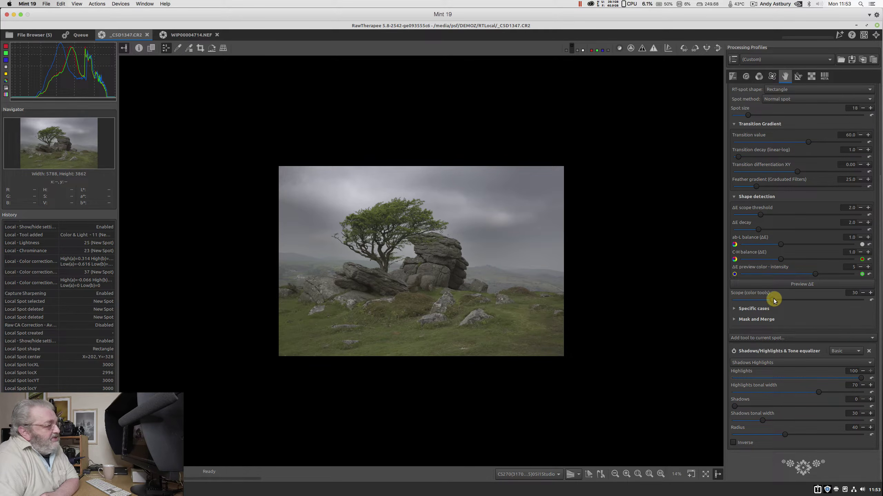
Step: Try a color tools scope of 90, reset it to its default for comparison, and set the scope to 95
drag(772, 299, 845, 302)
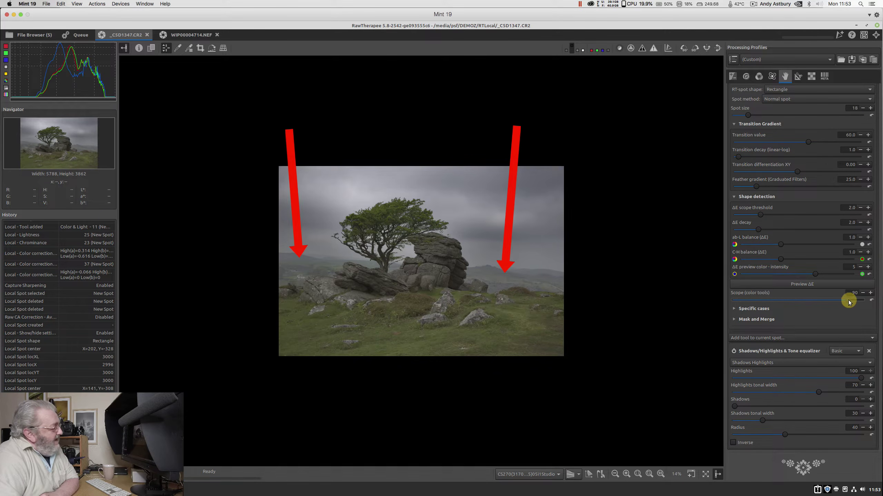
drag(848, 302, 849, 300)
click(871, 300)
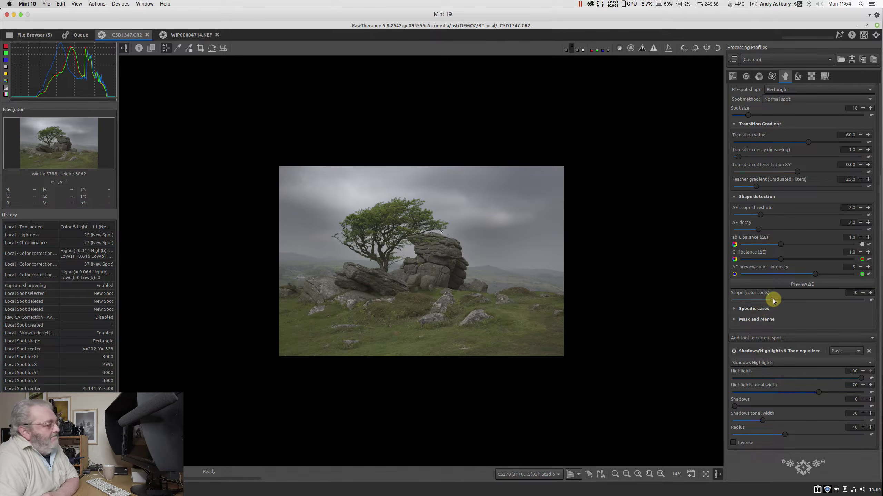
drag(773, 301, 855, 304)
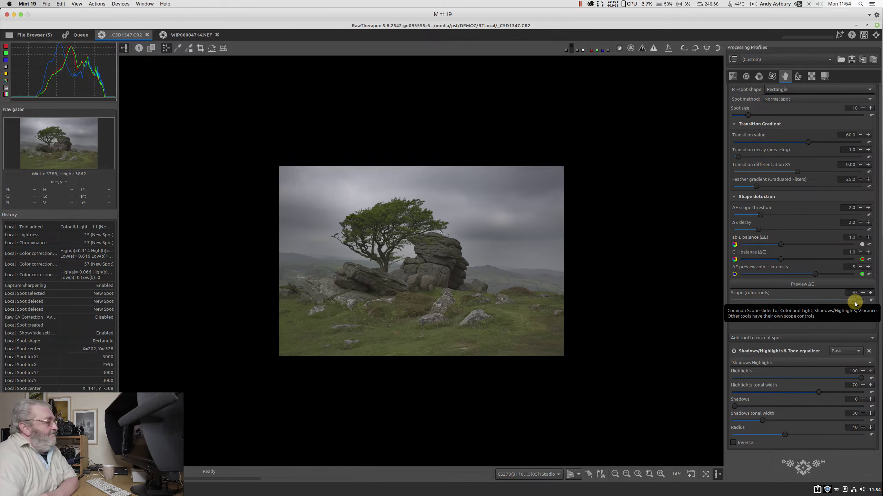
Step: Try the Advanced complexity level for the Shadows/Highlights & Tone equalizer tool and settle on Standard
click(845, 352)
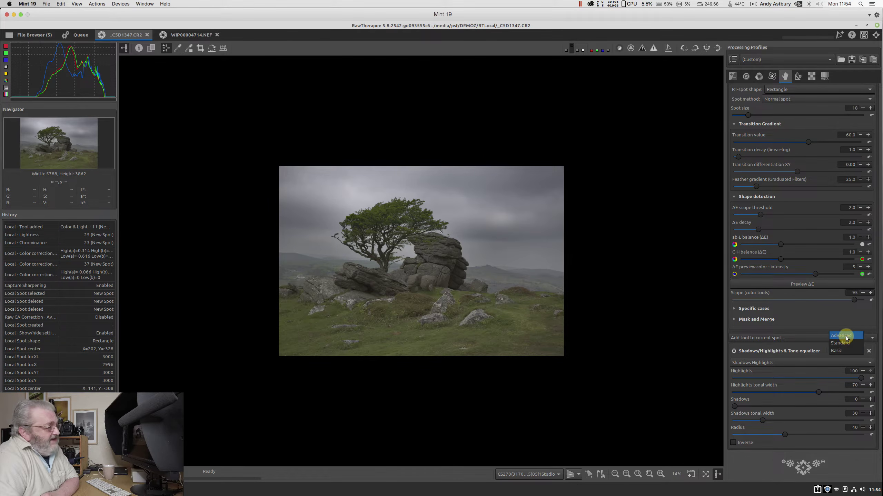
click(846, 336)
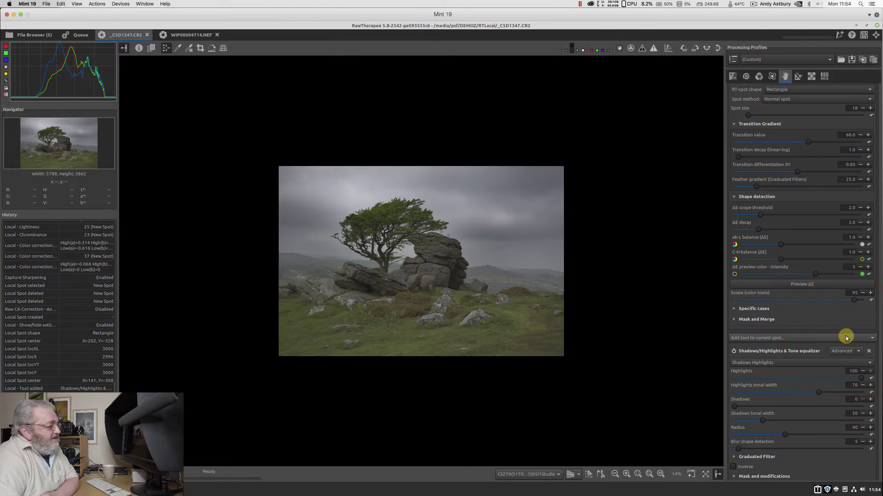
scroll(846, 338, down, 2)
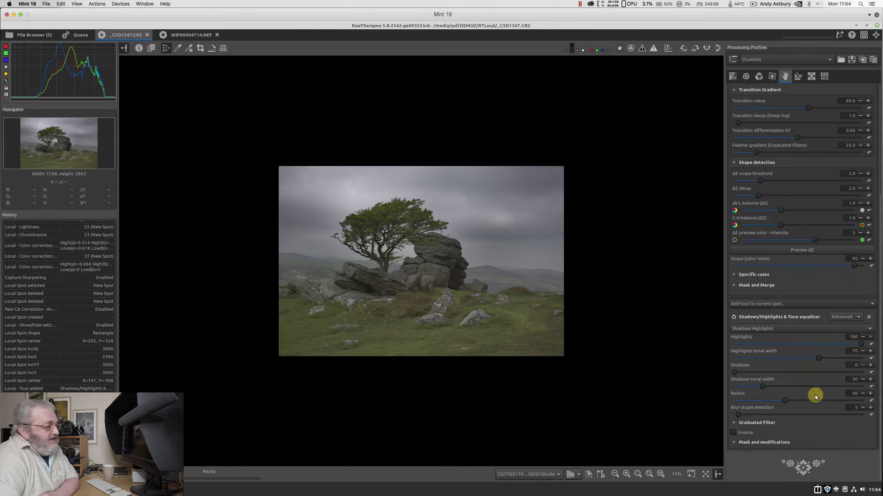
click(847, 317)
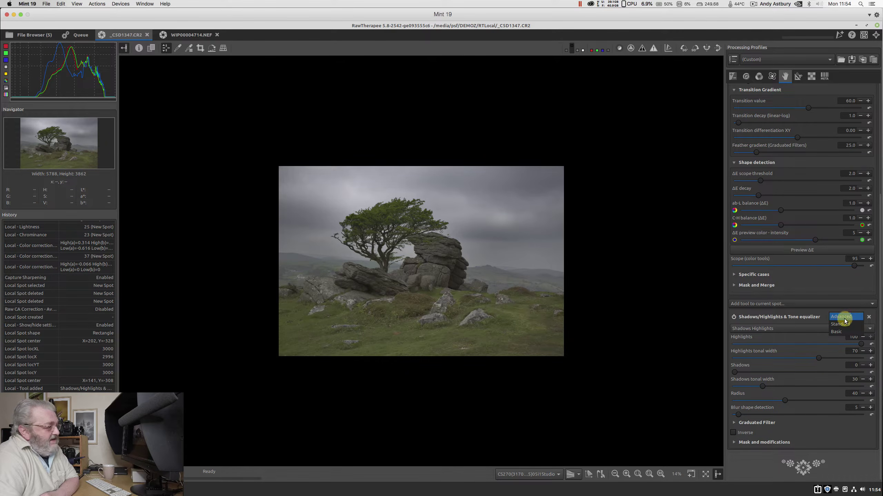
click(844, 323)
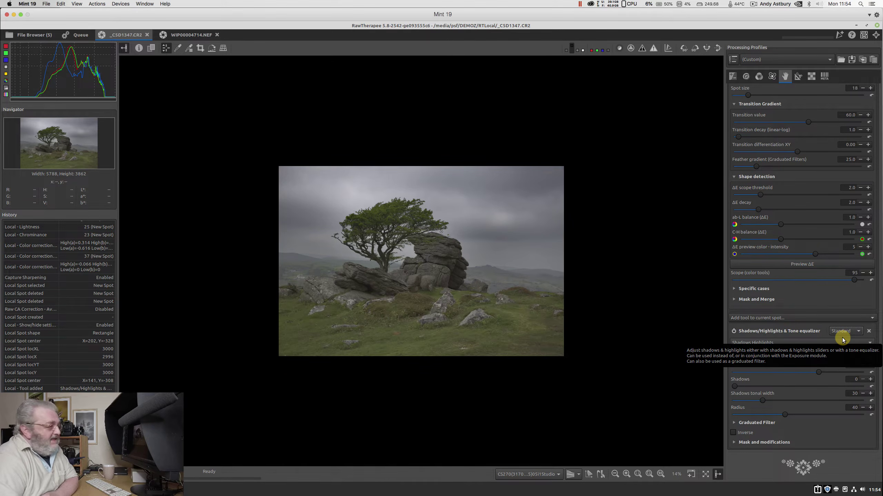
Step: Expand the tool's Graduated Filter, try a gradient strength of 0.27, and reset it
click(734, 422)
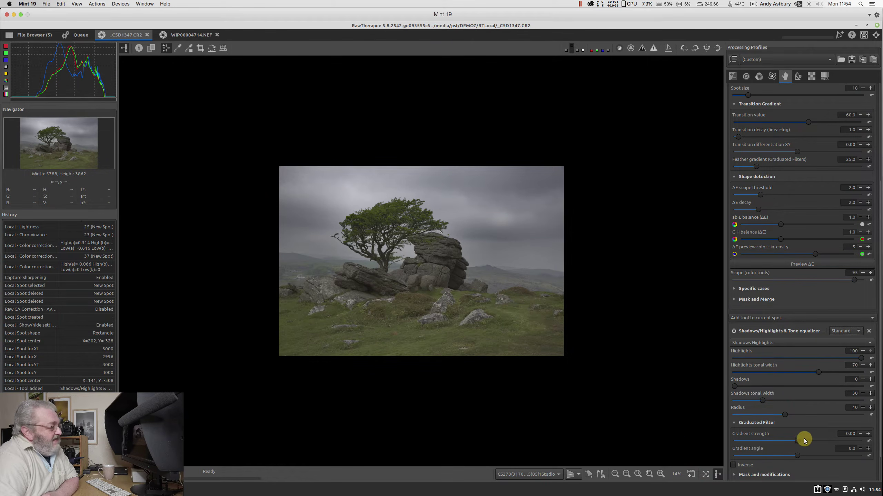
drag(798, 441, 801, 442)
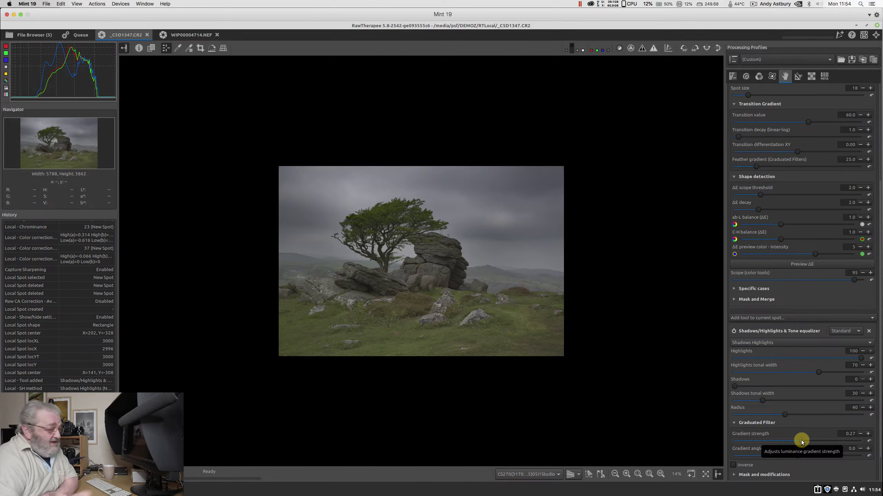
click(869, 442)
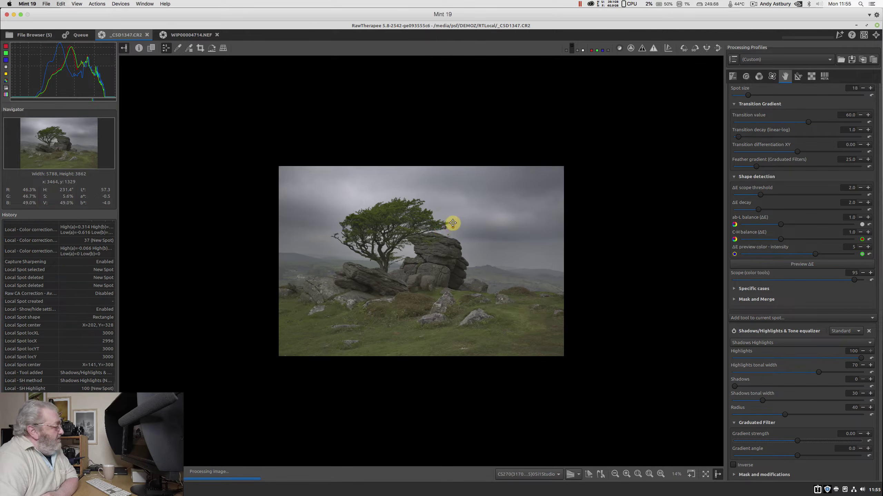
Step: Try the spot's centre on different sky areas around the tree and return it to the sky between the outer branches and rock top
click(441, 213)
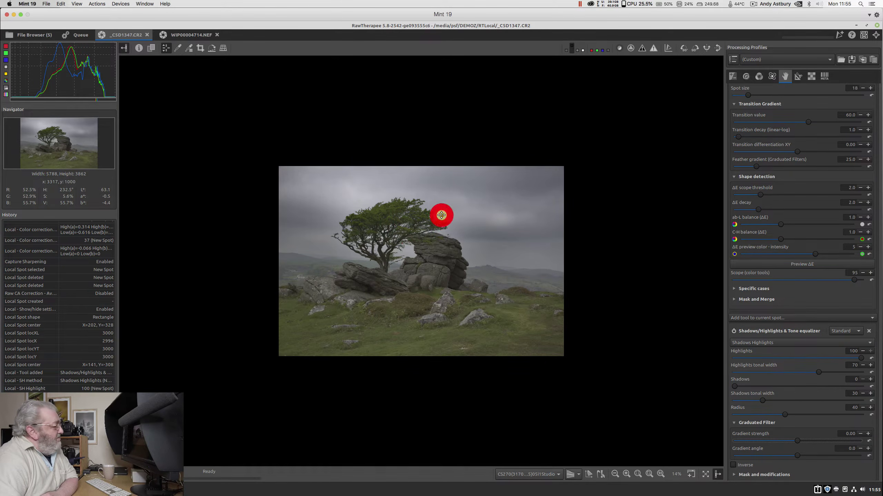
drag(440, 212, 408, 251)
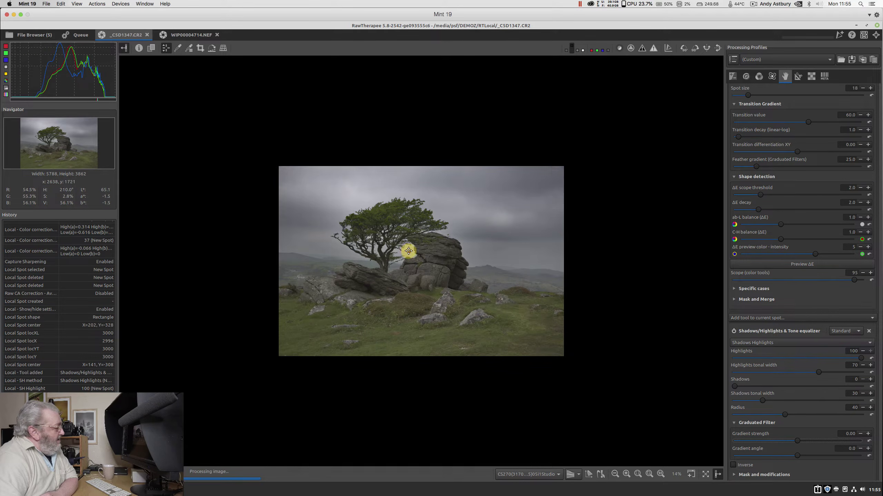
click(407, 250)
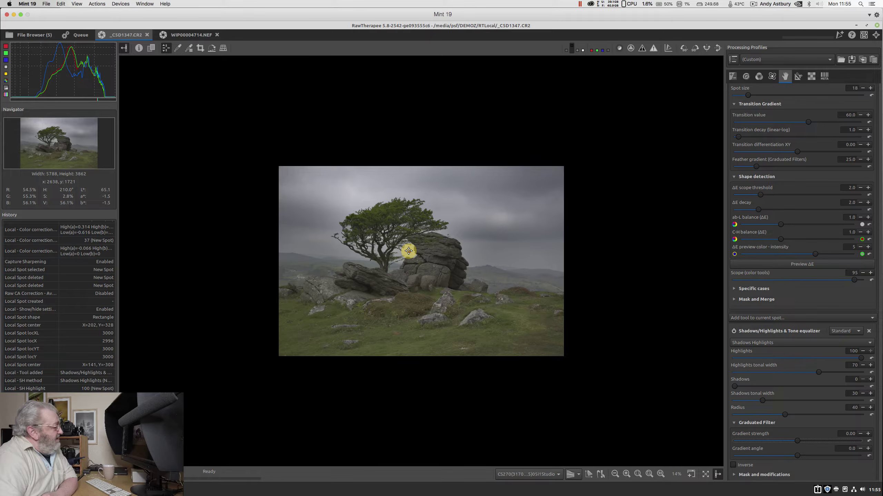
click(367, 199)
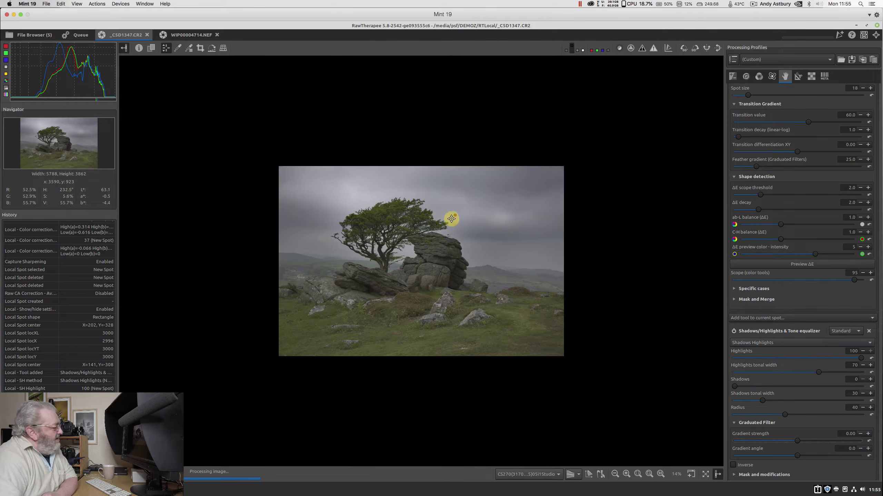
click(442, 230)
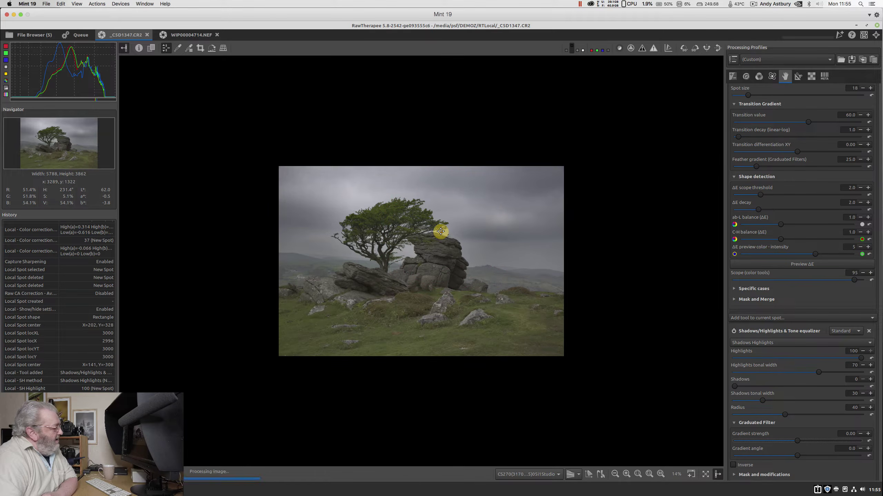
click(441, 231)
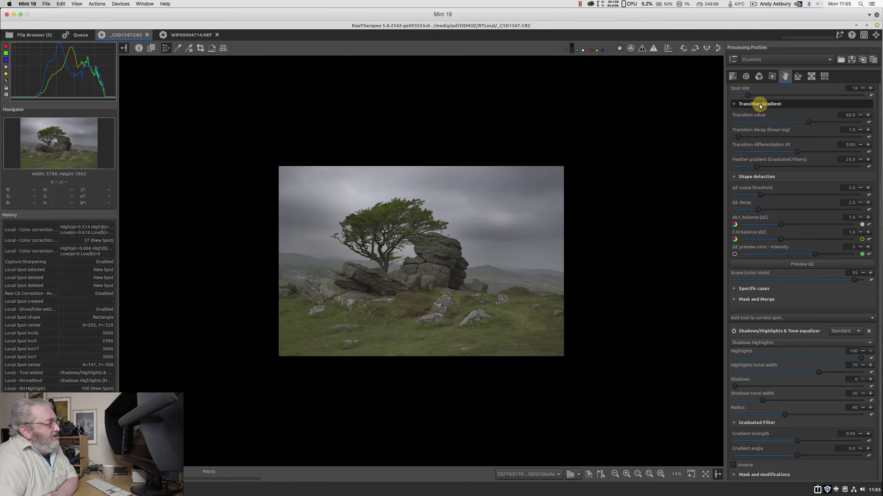
Step: Add a second local adjustment spot and move its centre onto the lower part of the rock stack
scroll(759, 123, up, 4)
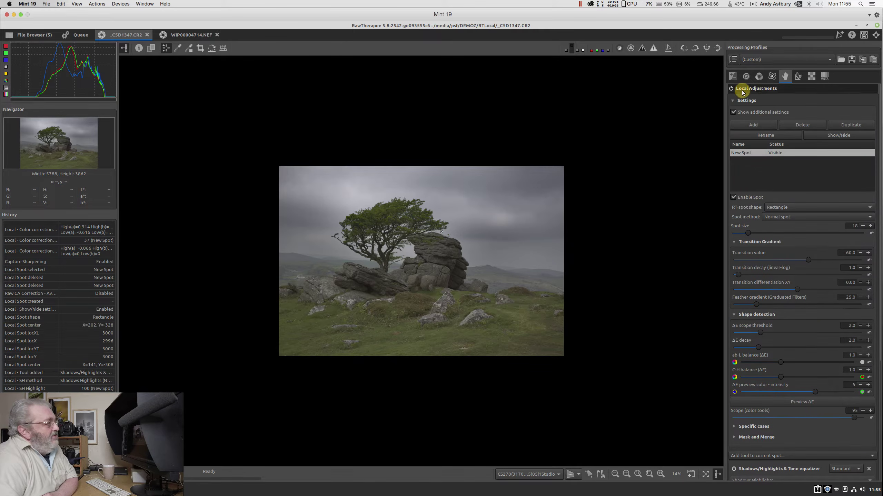
click(742, 125)
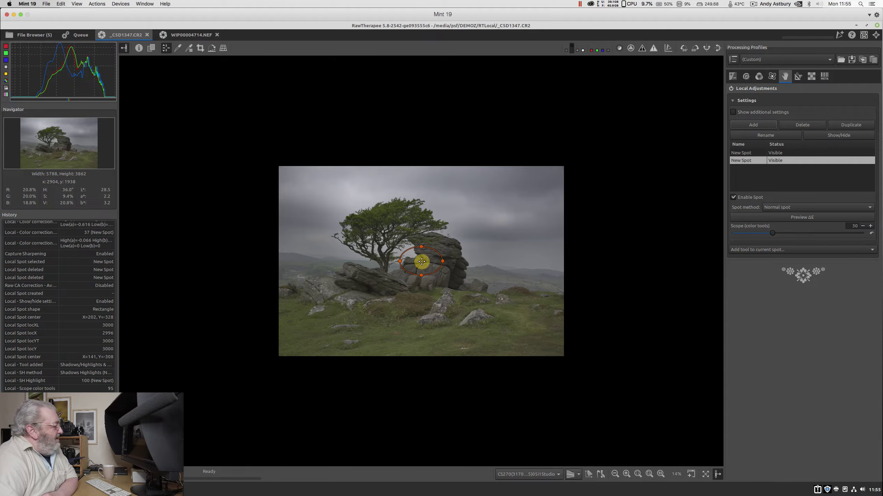
drag(421, 261, 430, 270)
scroll(430, 270, up, 1)
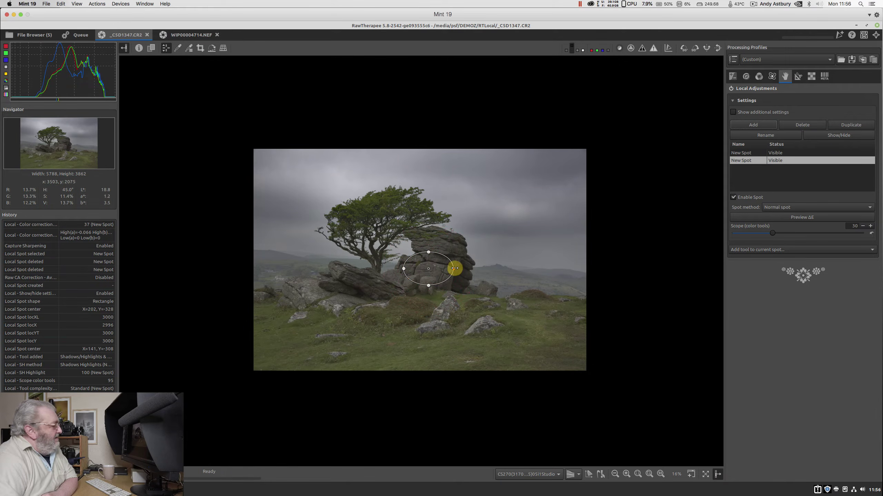
Step: Stretch the second spot's ellipse well beyond the photo on all four sides
drag(454, 267, 697, 277)
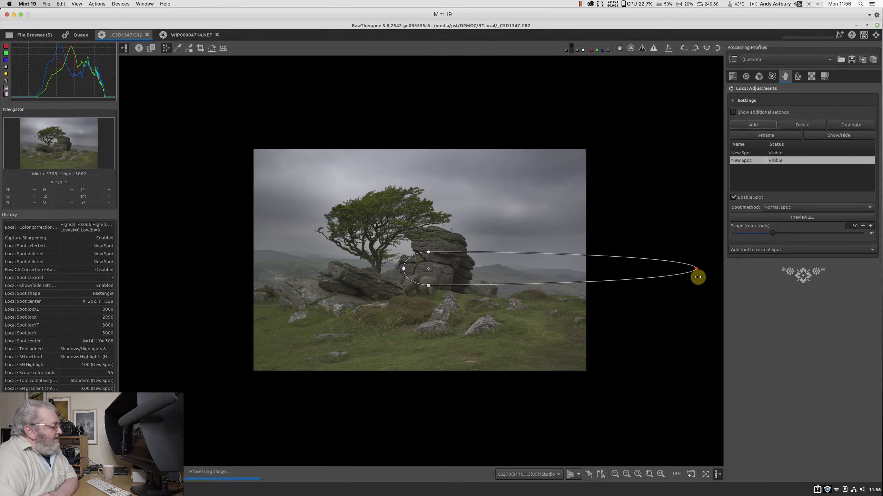
click(613, 474)
click(613, 474)
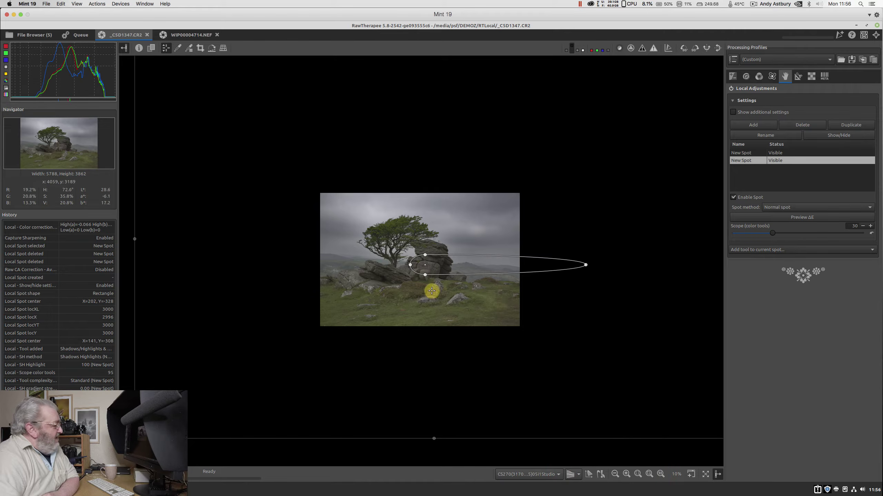
drag(411, 264, 205, 246)
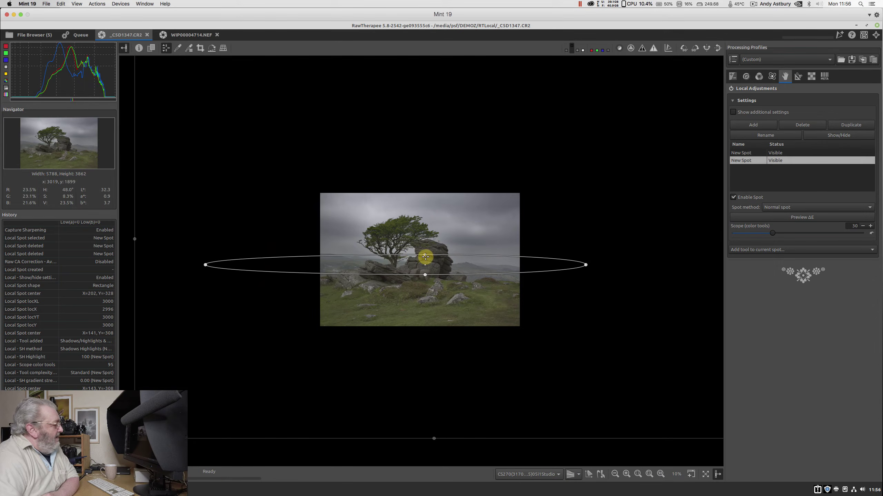
drag(425, 256, 437, 144)
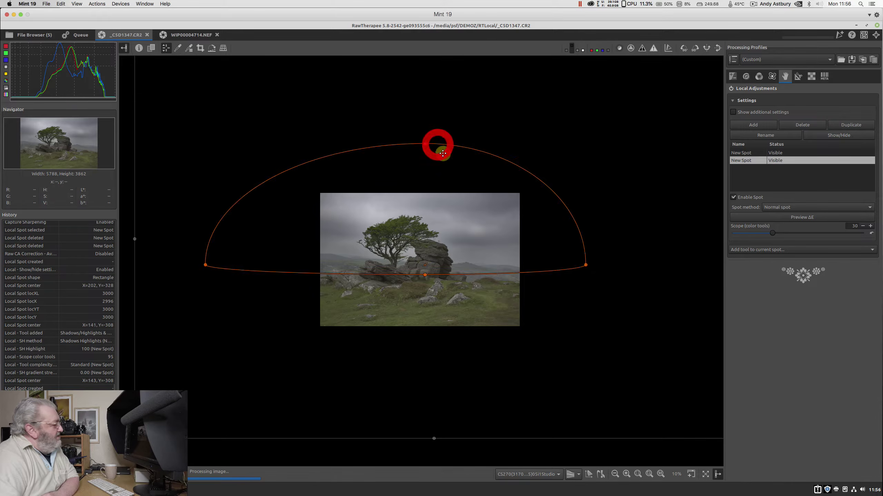
drag(425, 276, 426, 386)
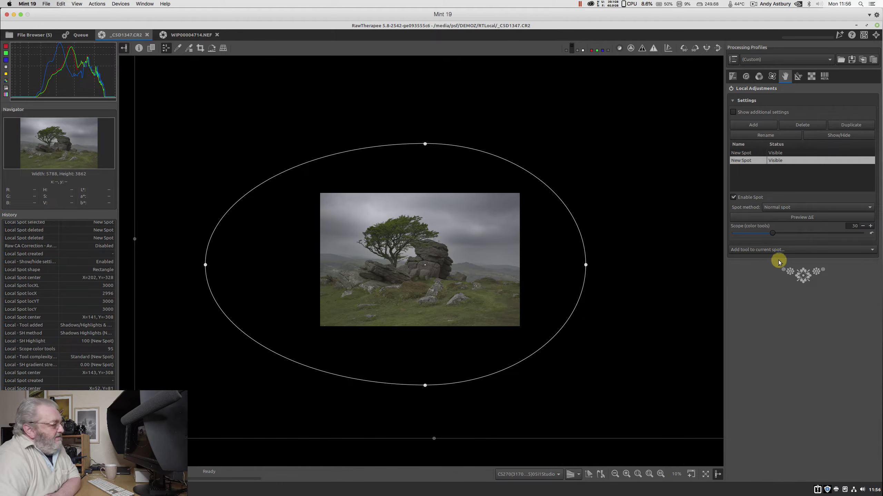
Step: Add the Color & Light tool to the second spot and set its Lightness to 39
click(775, 249)
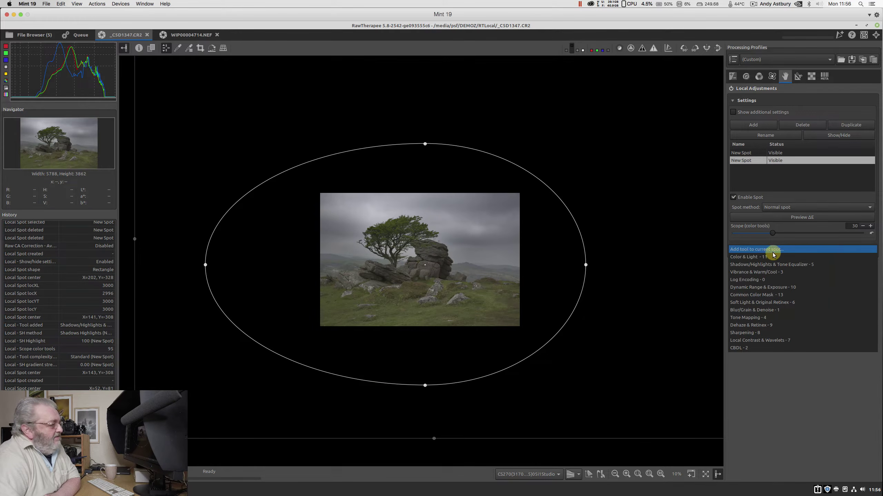
click(765, 256)
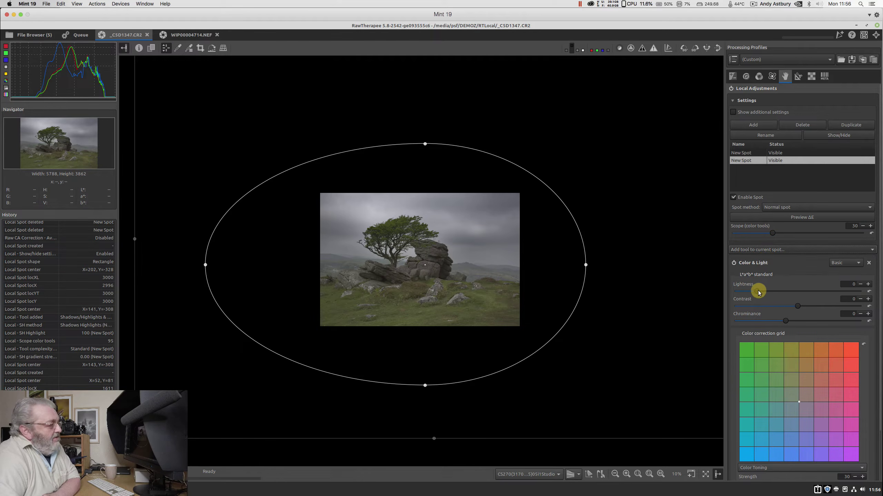
drag(758, 290, 769, 292)
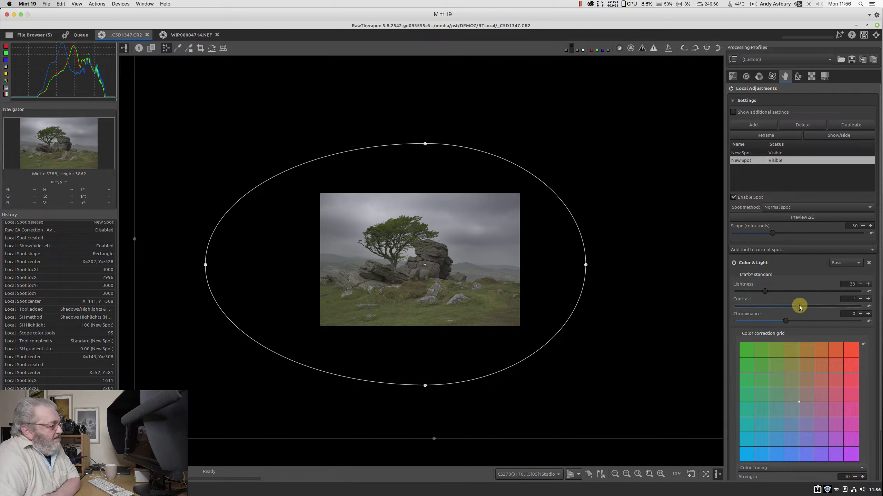
Step: Set the second spot's Color & Light Contrast to 4 and Chrominance to 36
drag(798, 306, 800, 306)
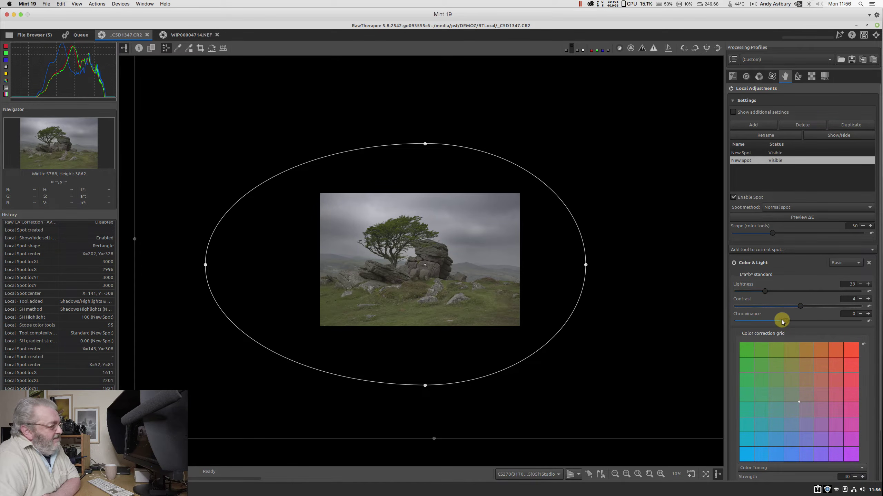
drag(787, 321, 803, 322)
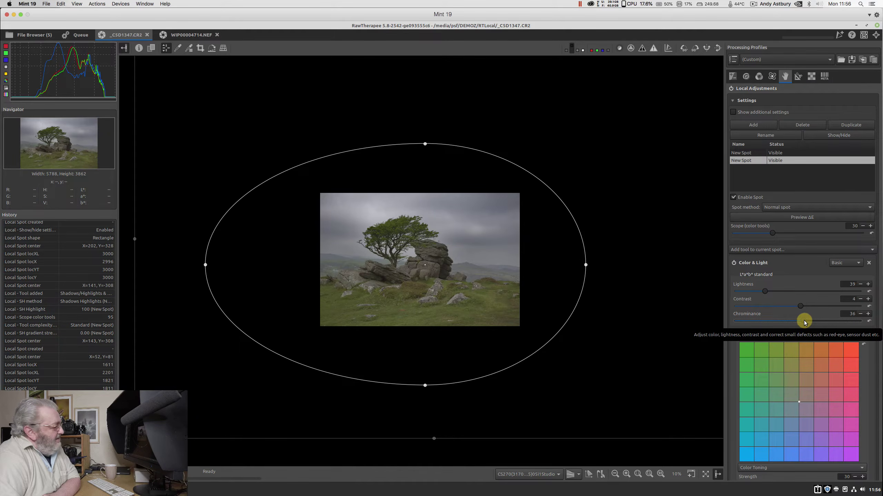
click(803, 321)
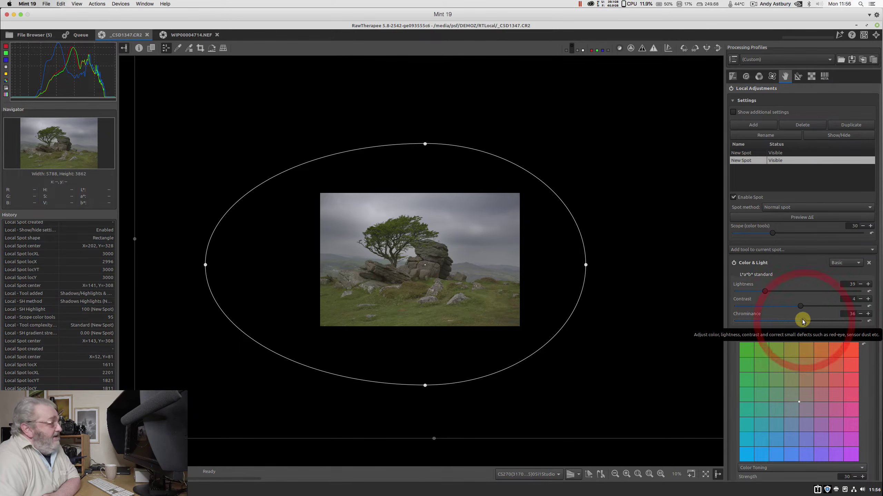
Step: Hide the outlines of both local adjustment spots and switch the preview background from black to the theme's grey
click(841, 138)
click(796, 153)
click(816, 137)
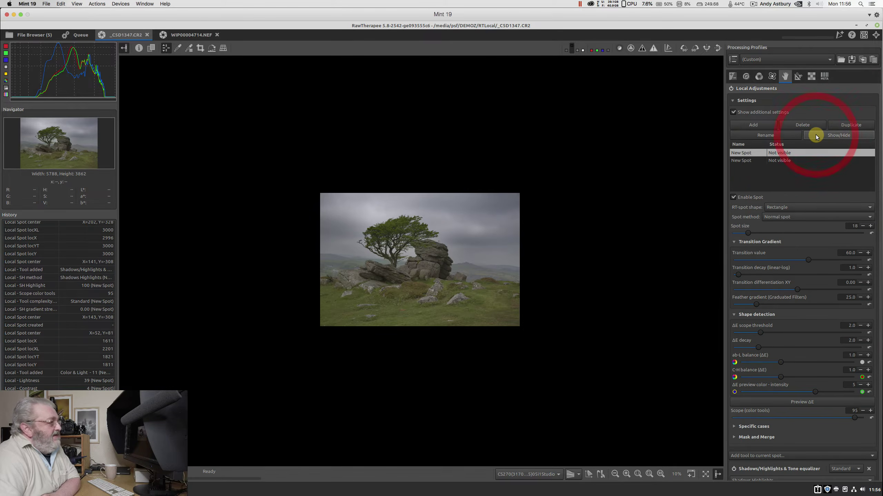
click(566, 51)
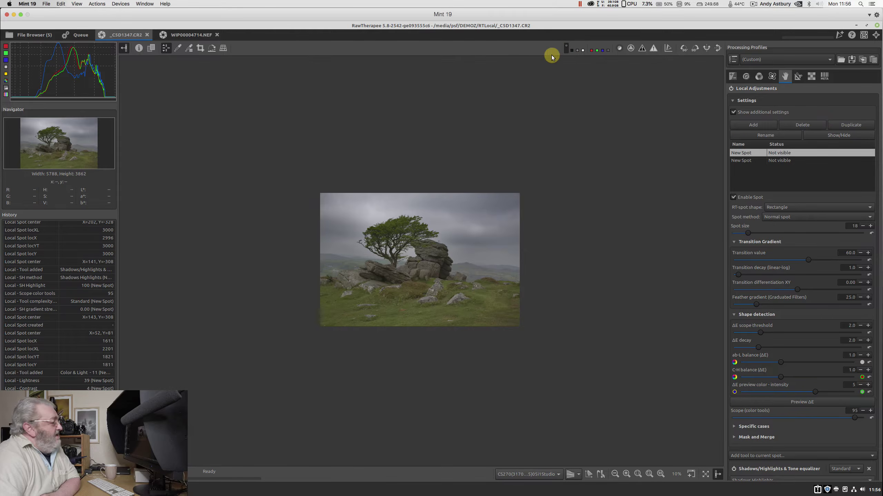
Step: Examine the rock stack and the tree's edges against the sky at 100%, and return to the whole photo
click(636, 473)
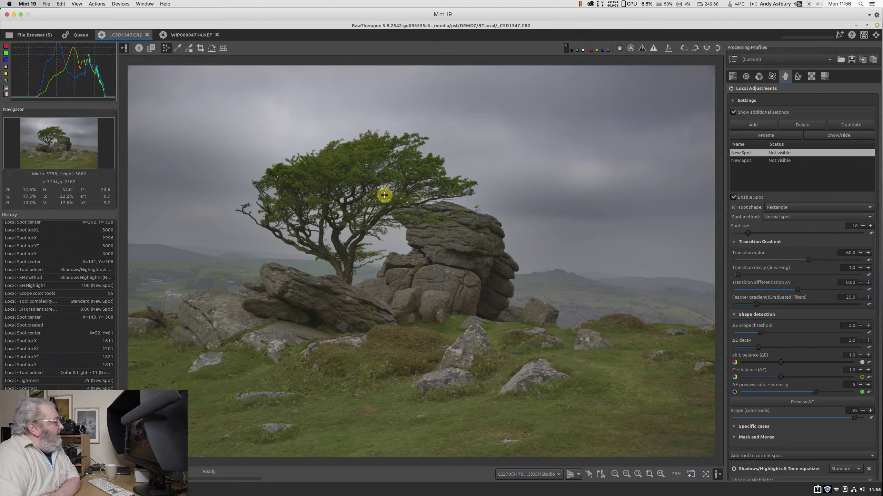
click(661, 474)
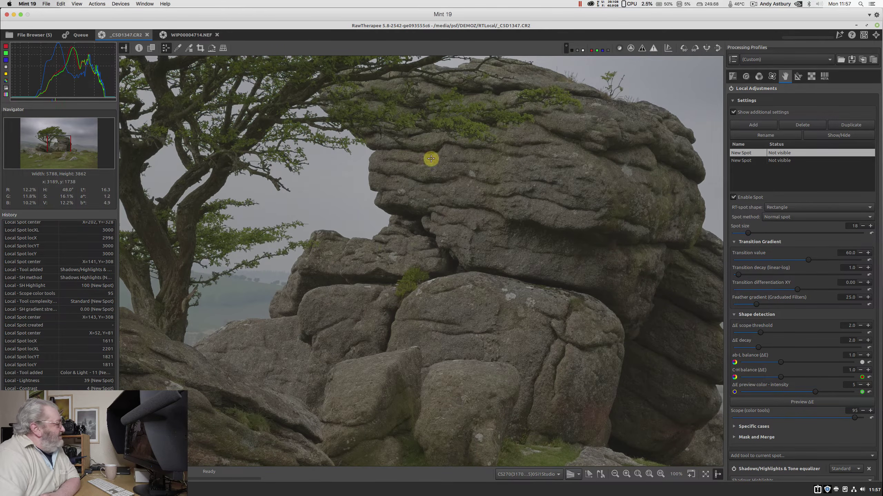
drag(233, 73, 292, 150)
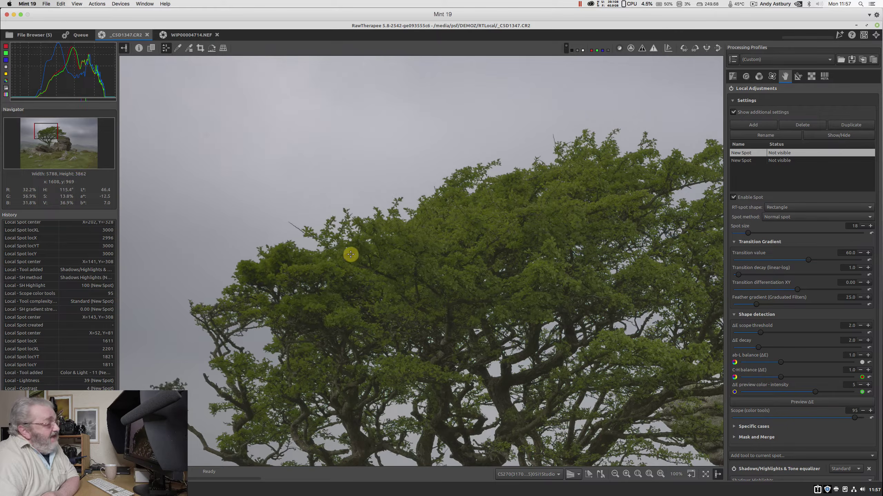
click(637, 474)
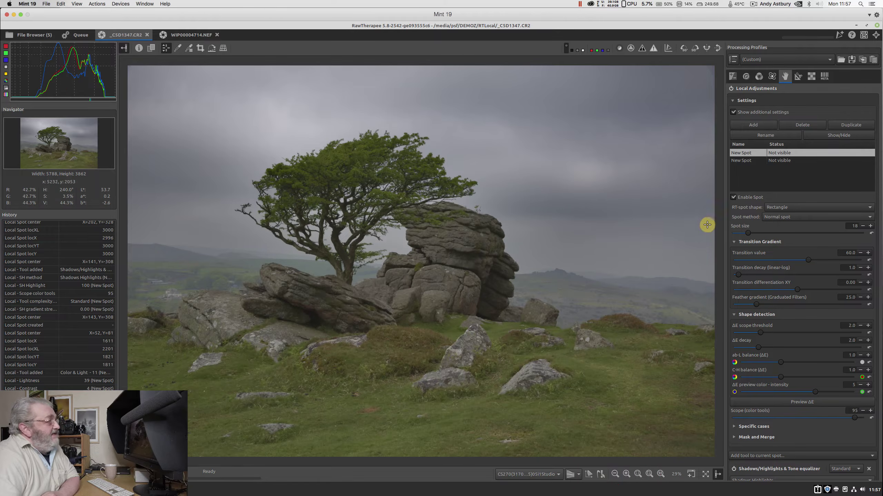
Step: Apply the MyBase processing profile to compare the photo without its local edits, and undo it
click(767, 59)
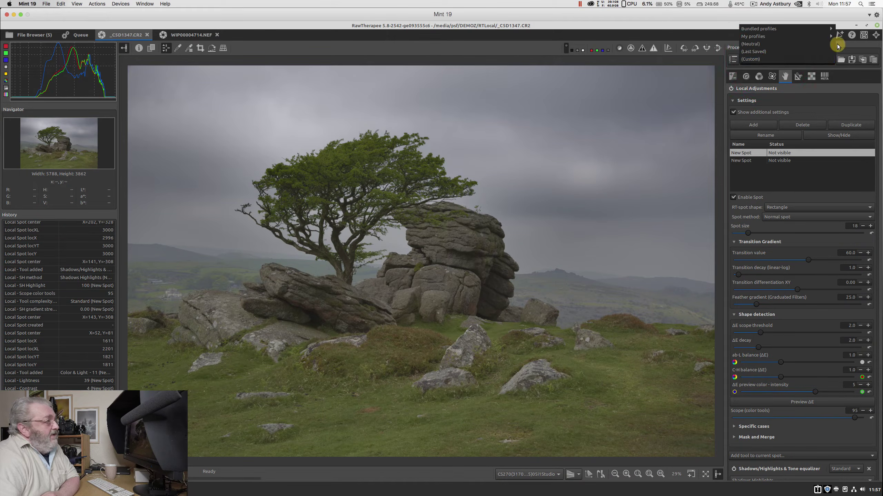
mouse_move(833, 36)
click(840, 55)
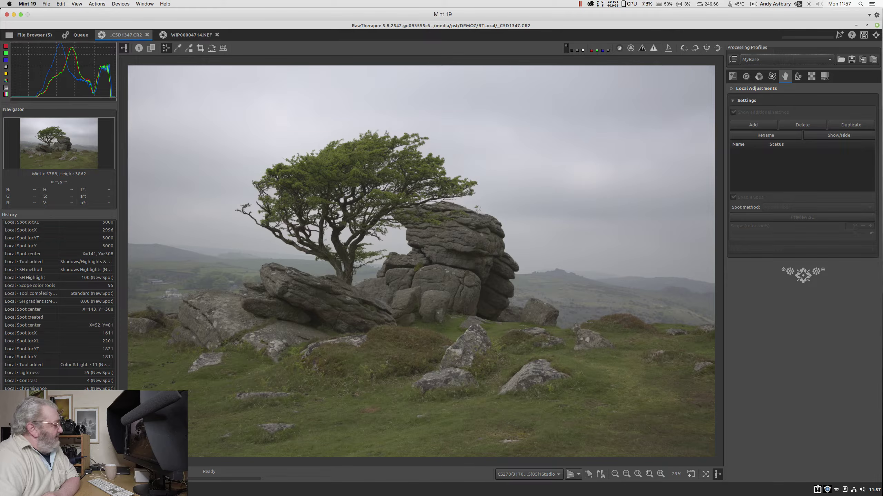
key(ctrl+z)
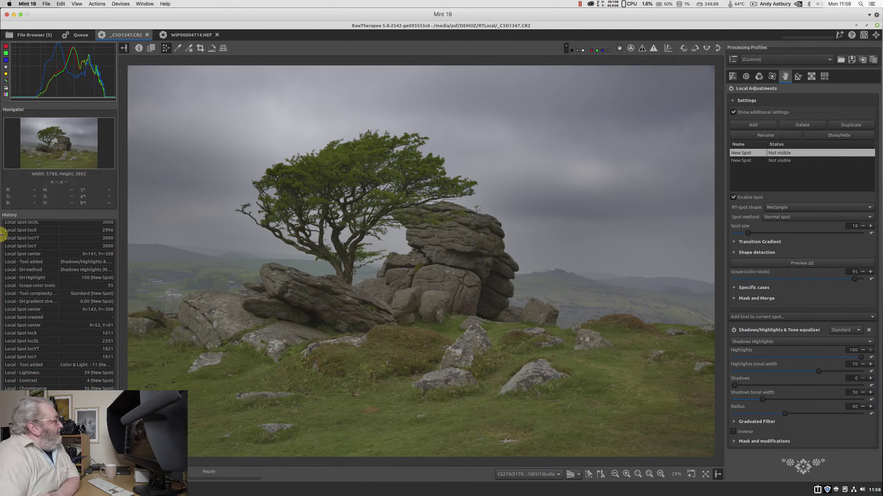
Step: Switch to WIP00004714.NEF and delete all three existing local adjustment spots
click(180, 34)
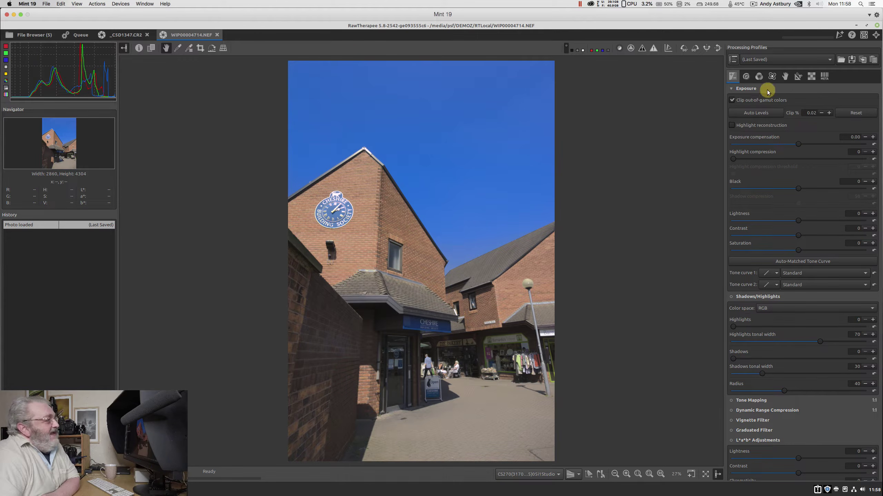
click(785, 78)
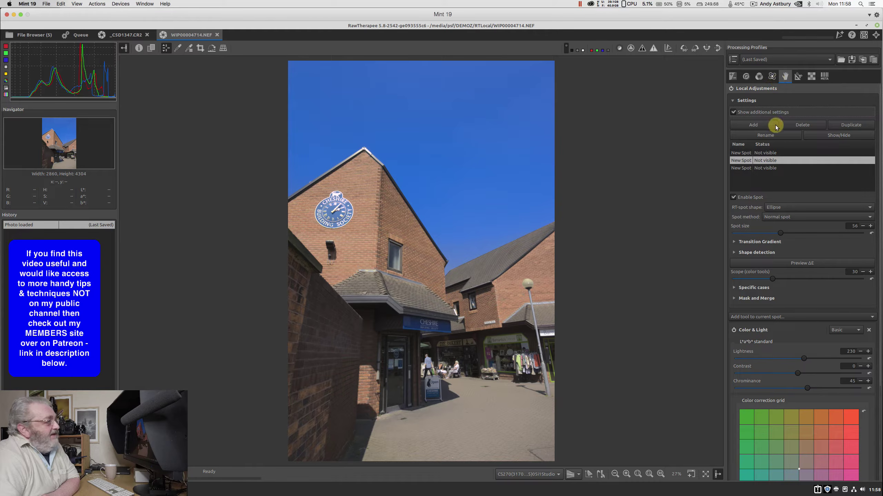
click(768, 168)
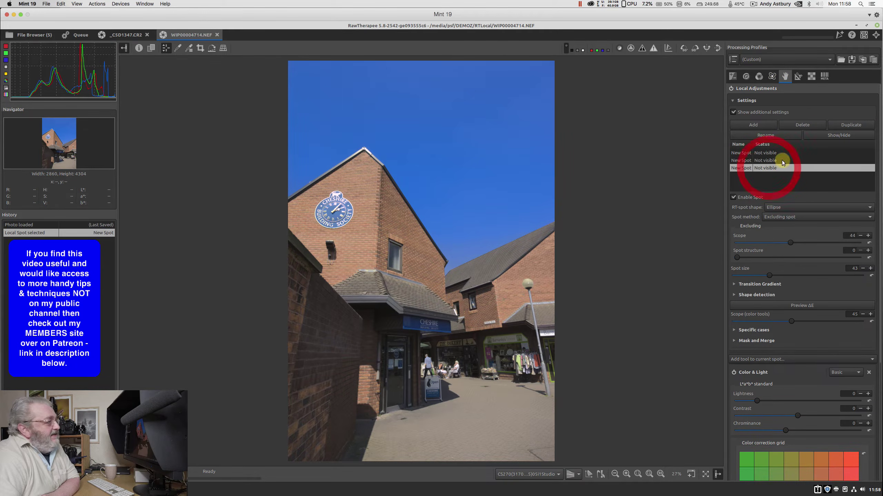
click(800, 124)
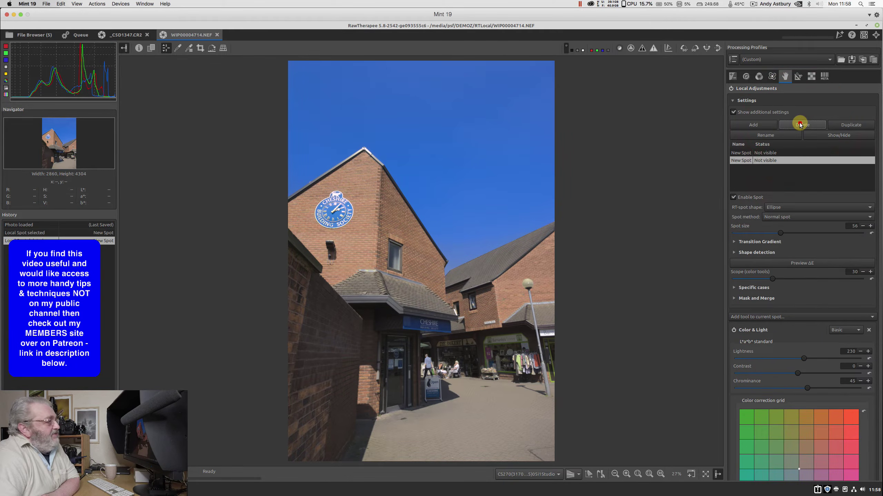
click(800, 124)
click(800, 125)
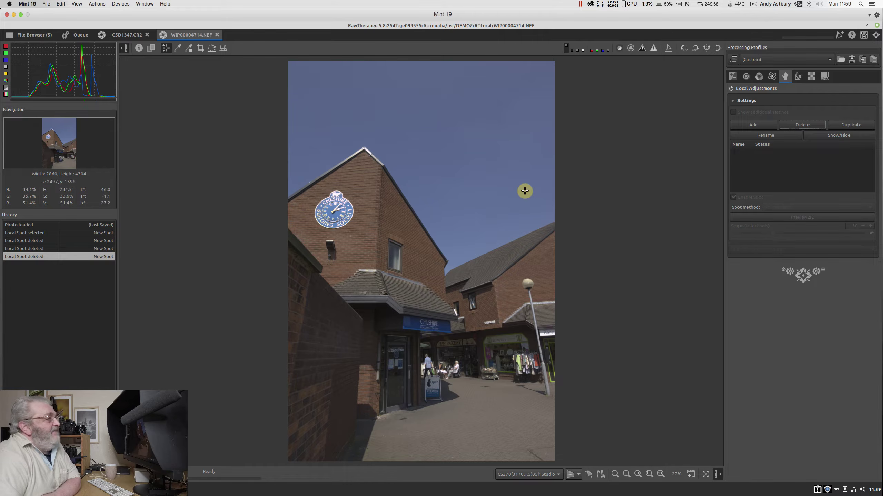
Step: Add a local adjustment spot centred on the upper right sky and stretch its ellipse past the photo's top and sides and down over the roofs
click(745, 126)
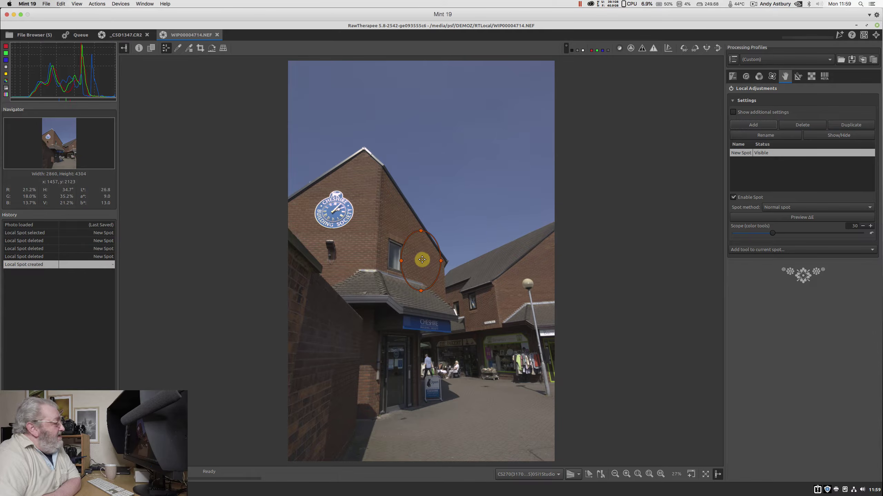
drag(422, 259, 512, 94)
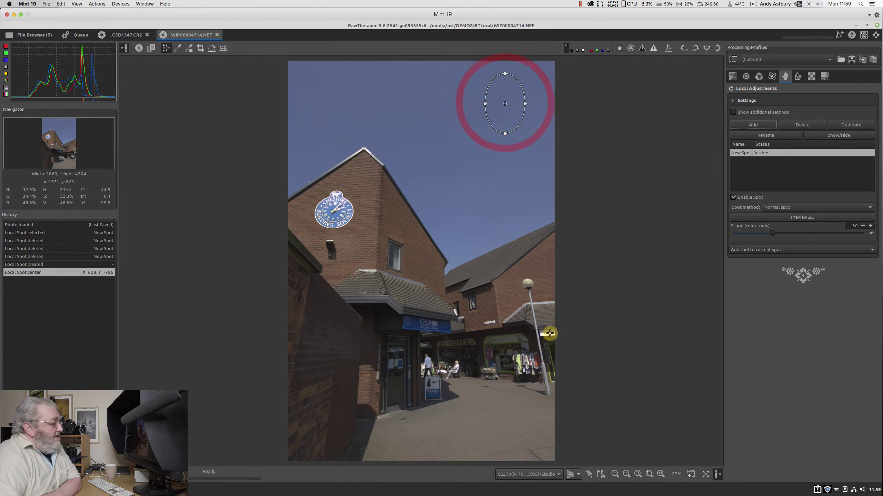
click(614, 474)
click(614, 474)
click(614, 474)
click(614, 474)
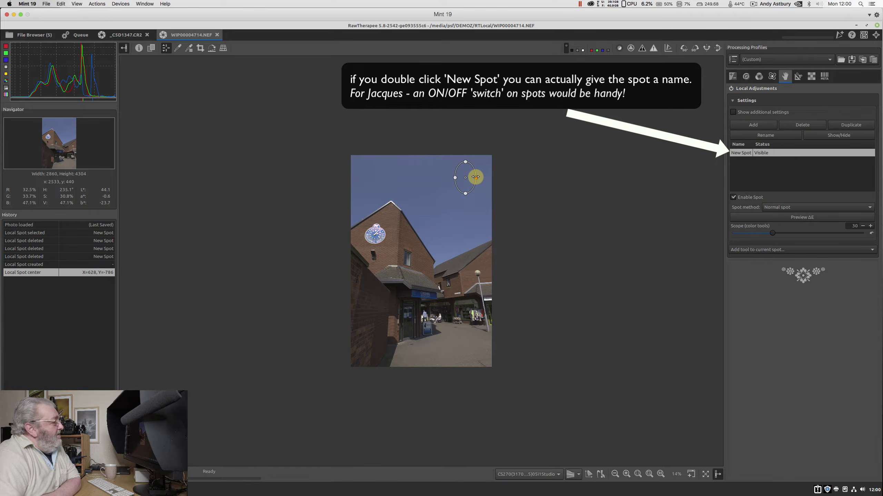
drag(476, 177, 588, 177)
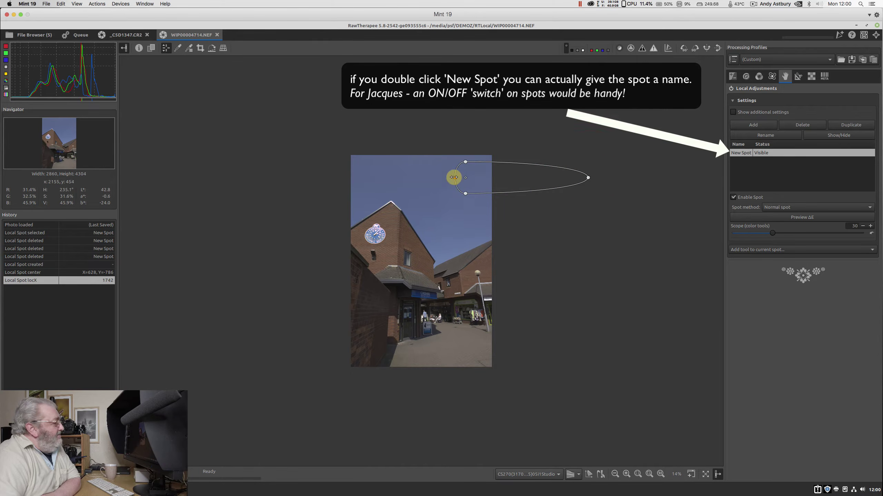
drag(454, 177, 296, 149)
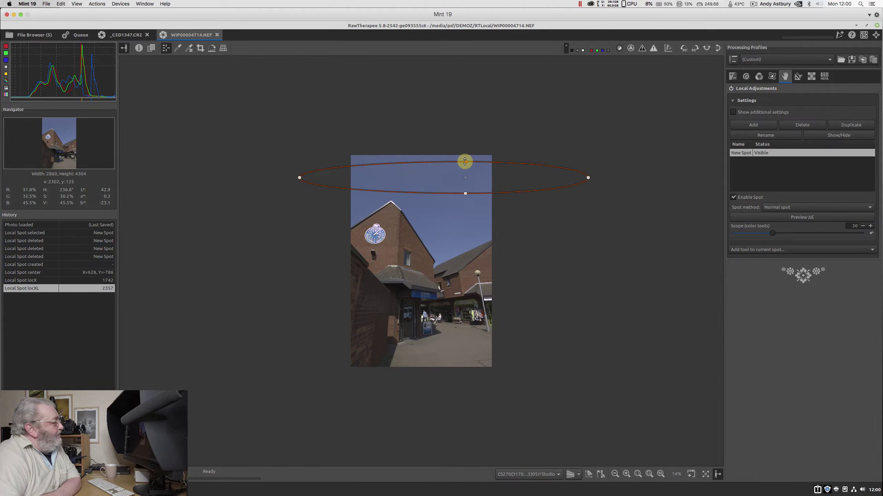
drag(465, 161, 465, 104)
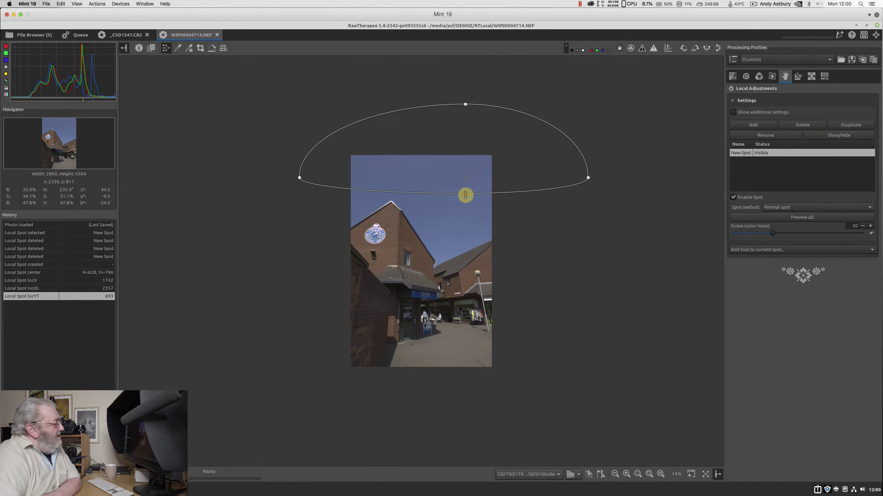
drag(466, 195, 449, 275)
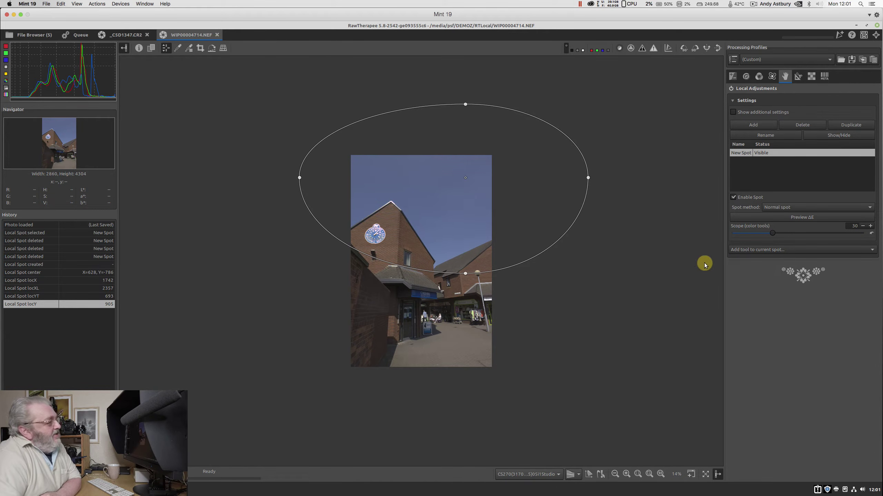
Step: Add the Vibrance & Warm/Cool tool to the sky spot with Vibrance 43 and Warm/Cool -11
click(752, 250)
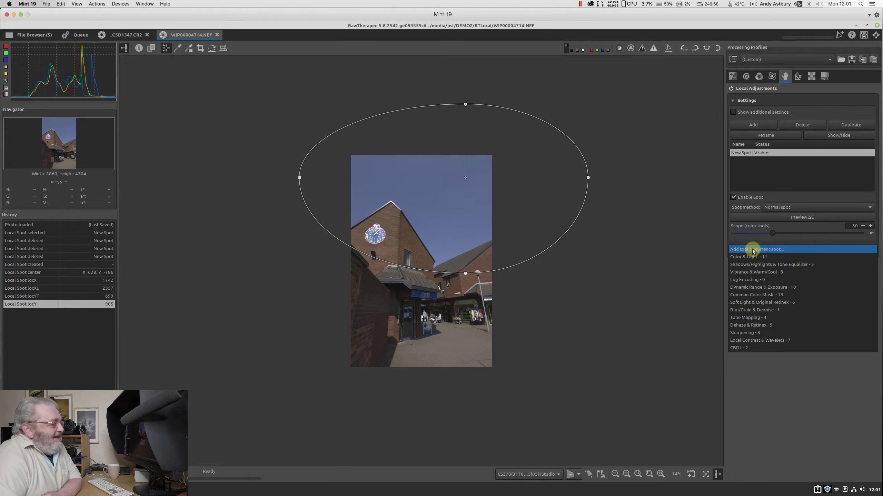
click(750, 273)
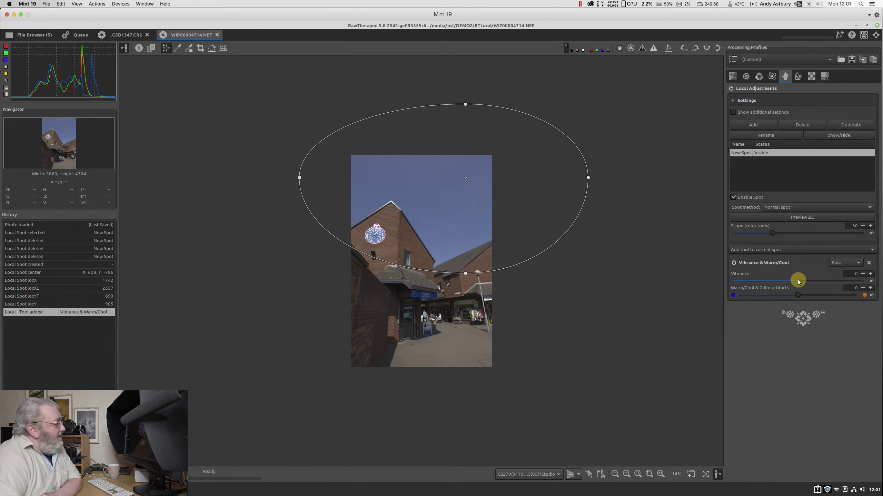
mouse_move(797, 281)
mouse_down()
mouse_move(825, 282)
mouse_move(791, 295)
mouse_up()
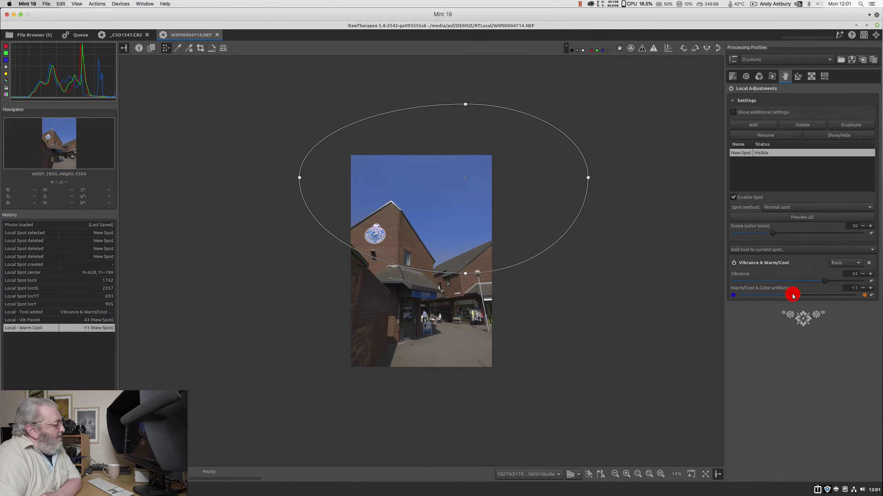
Step: Extend the sky spot's lower edge to just below the shop roofs and set its Transition value to 79.8
drag(466, 274, 462, 289)
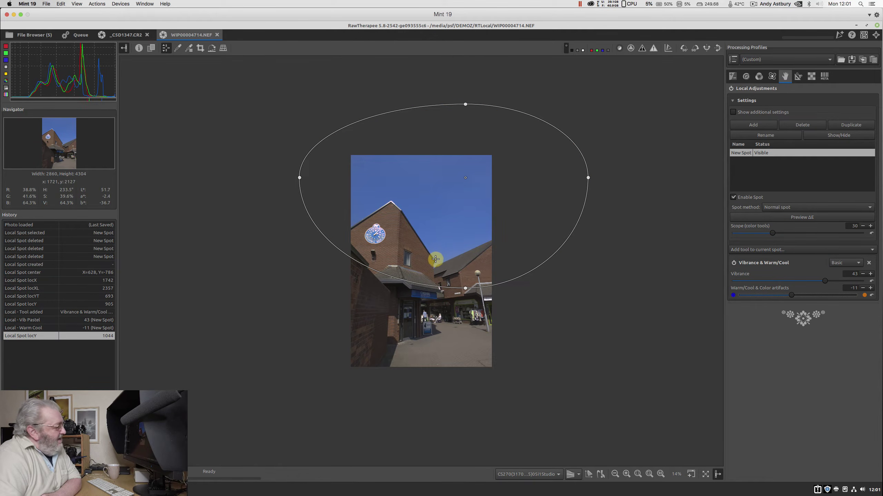
drag(465, 289, 465, 292)
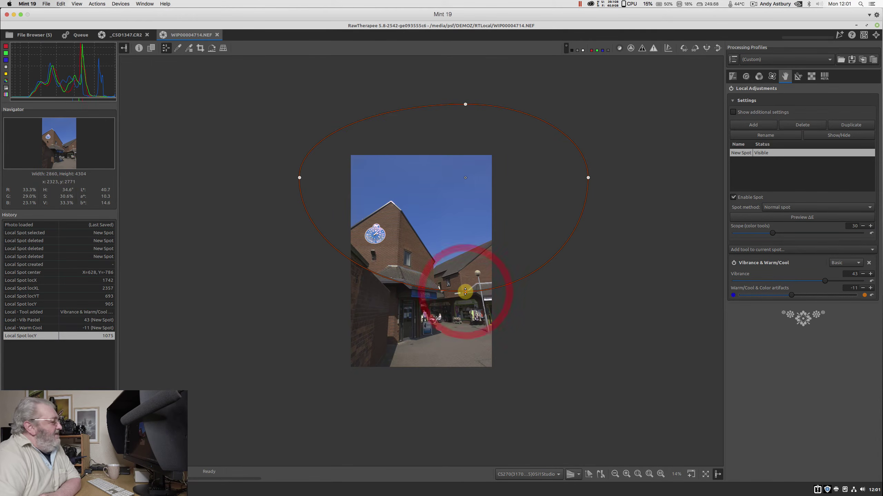
click(733, 113)
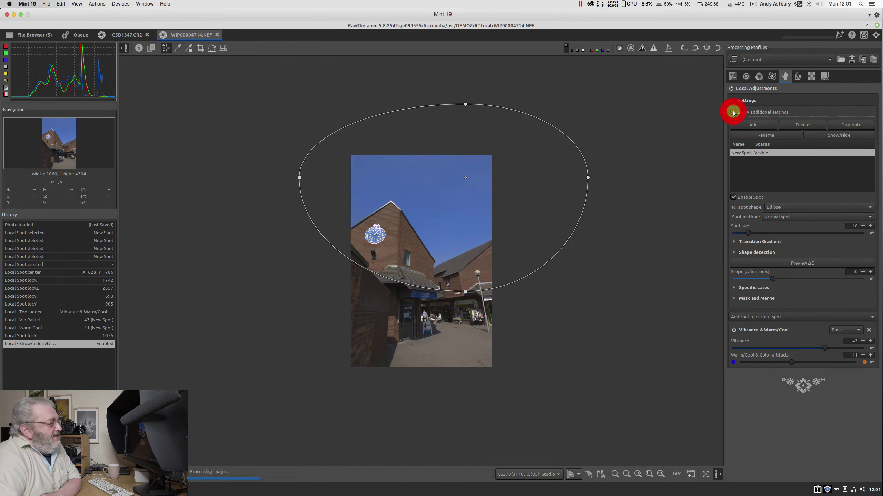
click(754, 243)
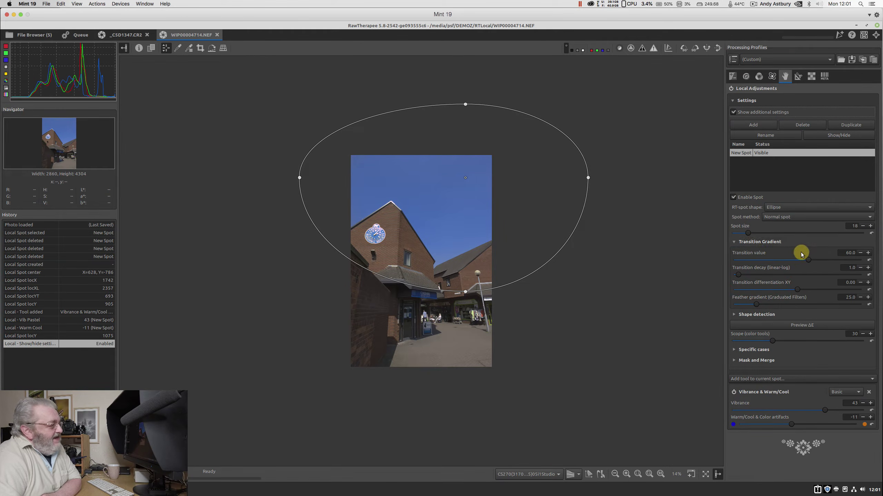
drag(809, 262, 834, 261)
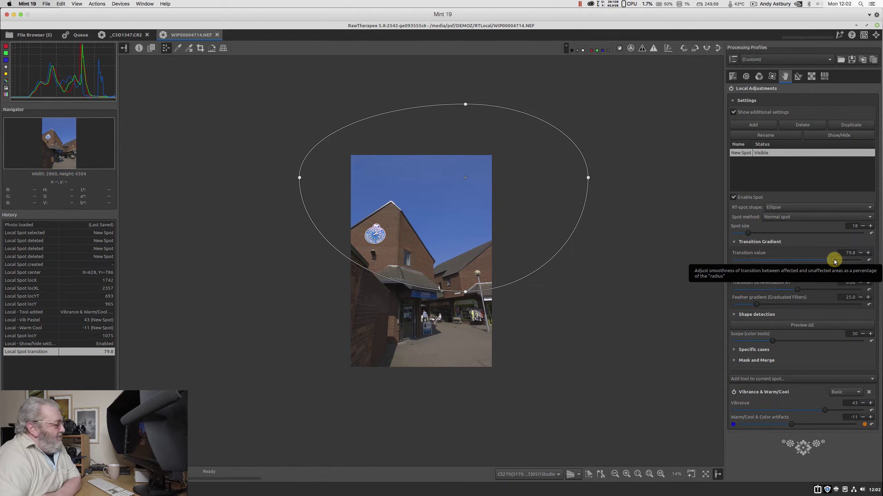
Step: Hide the sky spot's outline, add a second spot and move its centre onto the brick gable wall below the clock
click(834, 135)
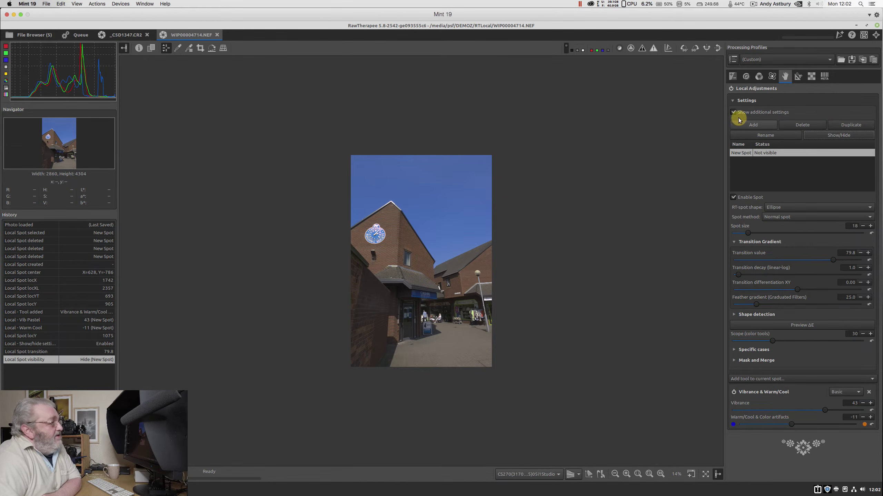
click(751, 125)
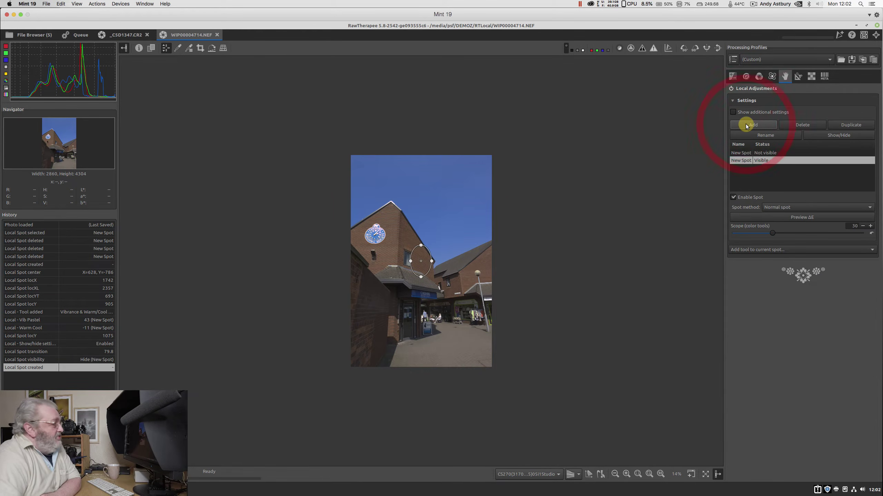
drag(421, 261, 390, 255)
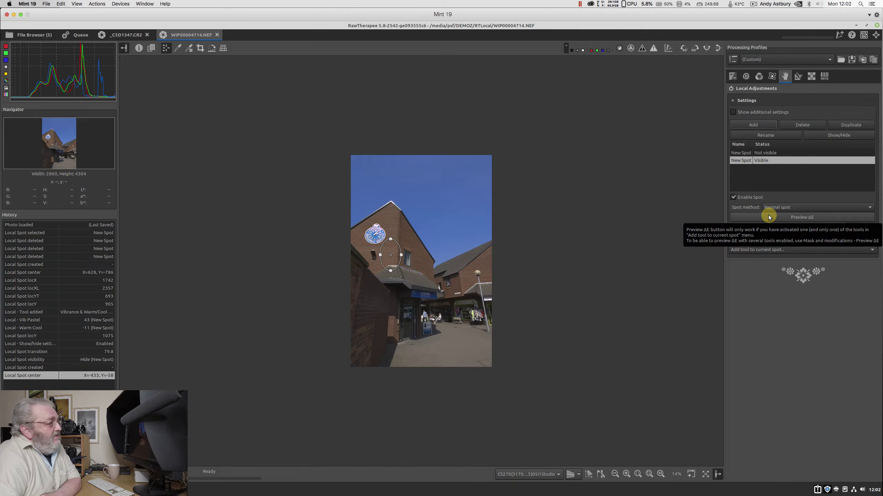
Step: Set the brick spot's size to 64 and stretch its ellipse well past the photo's sides and bottom and up into the sky
click(734, 113)
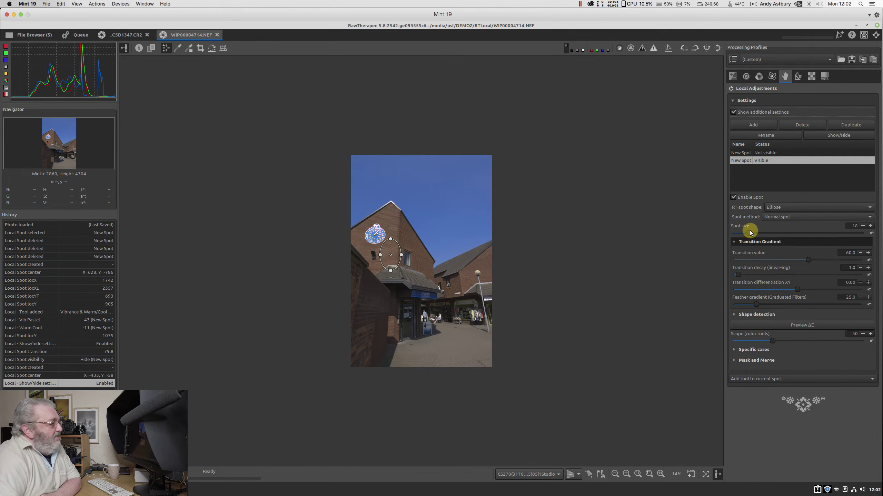
drag(747, 232, 755, 233)
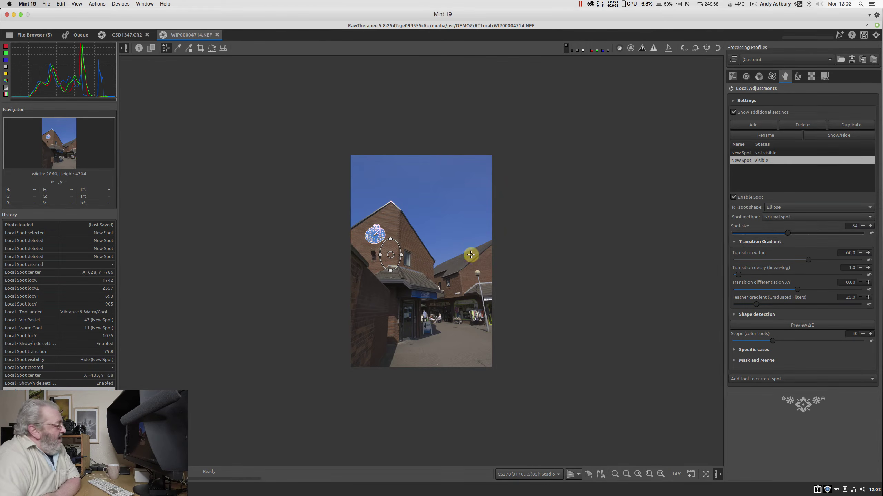
drag(401, 254, 598, 255)
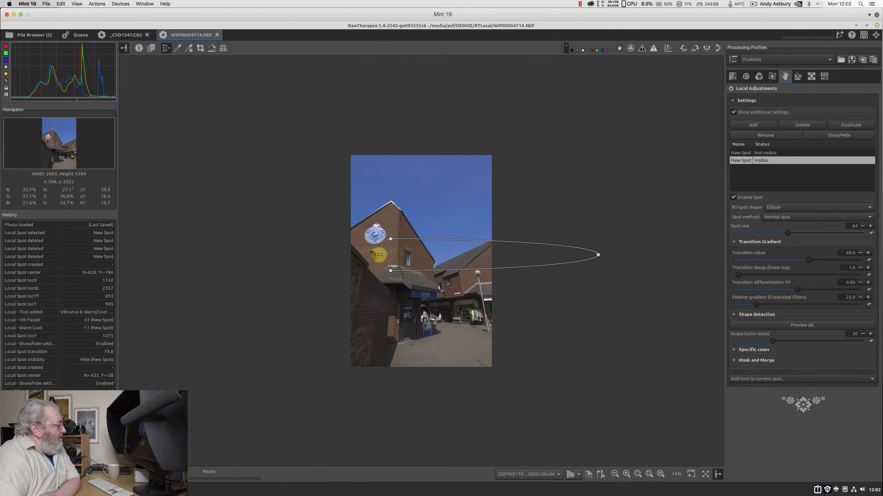
drag(377, 255, 222, 237)
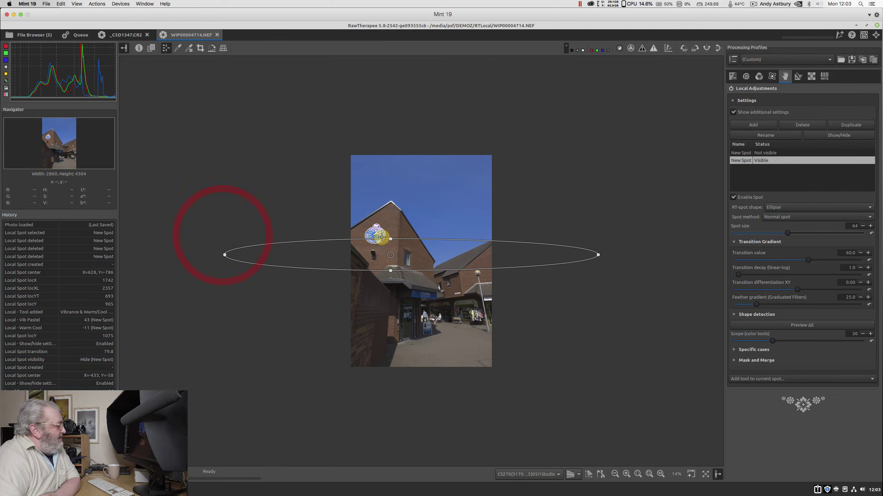
drag(392, 216, 394, 174)
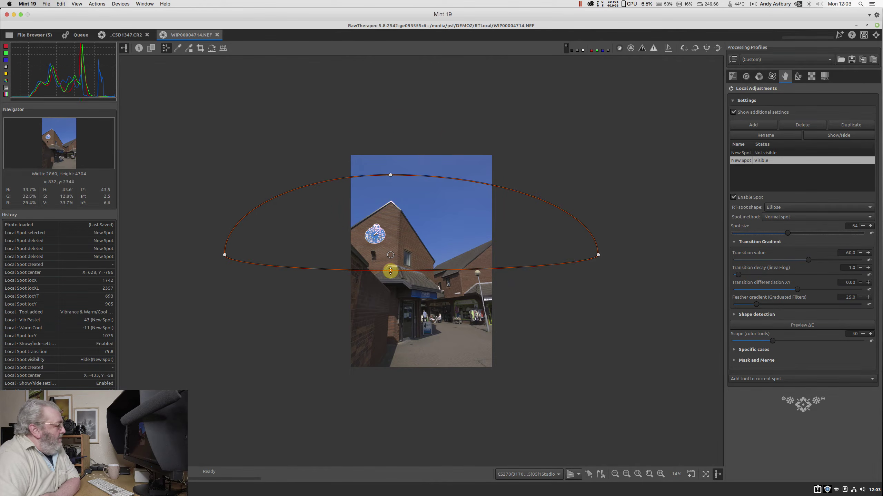
drag(391, 270, 392, 447)
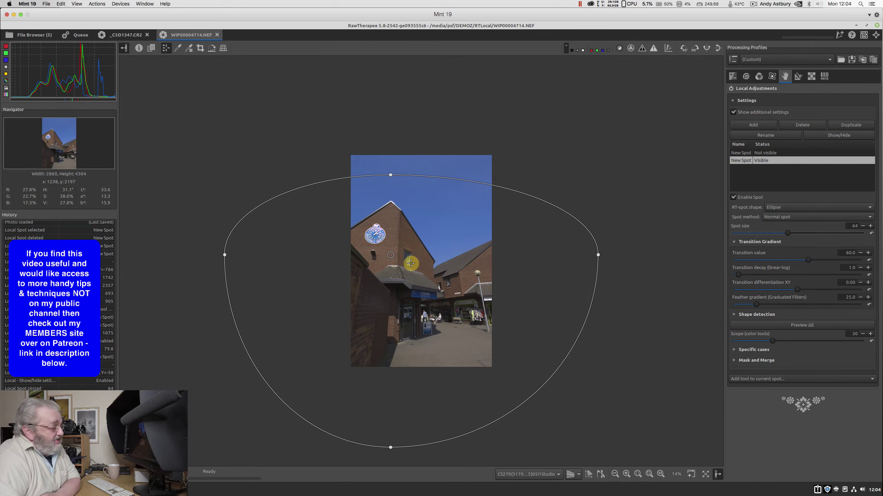
Step: Add the Color & Light tool to the brick spot with Lightness 151 and Chrominance 28, and hide the spot's outline
click(742, 379)
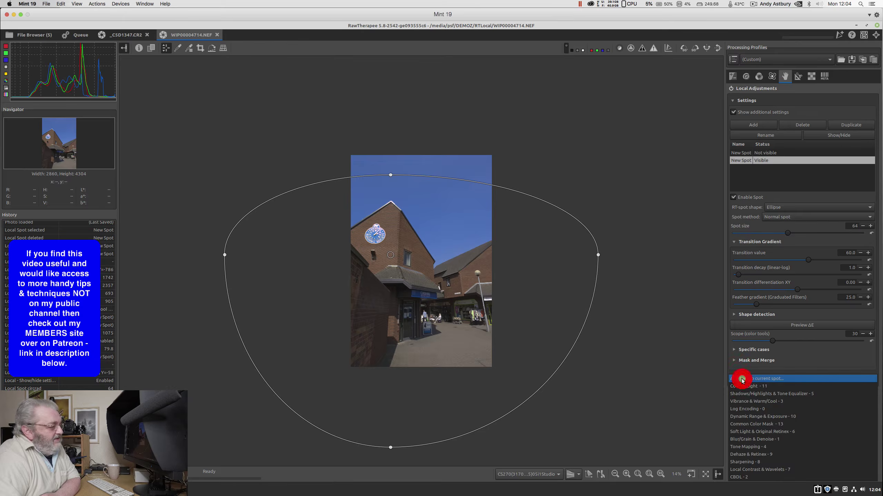
click(742, 386)
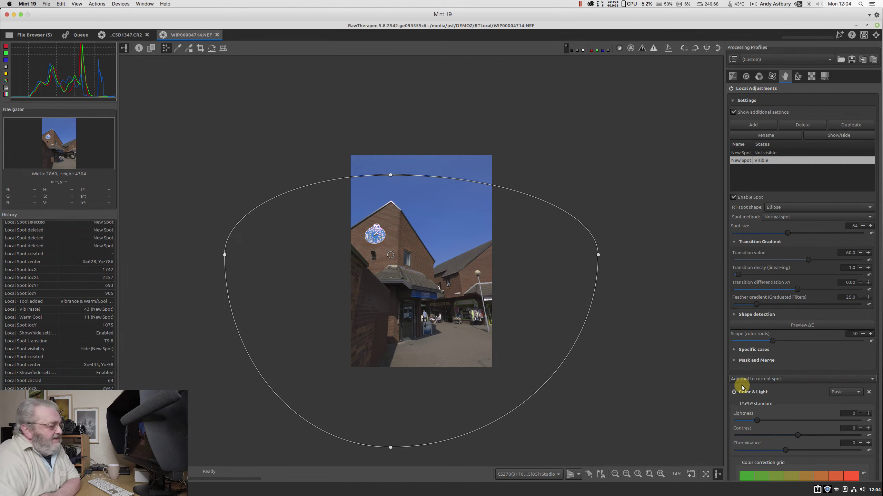
click(757, 419)
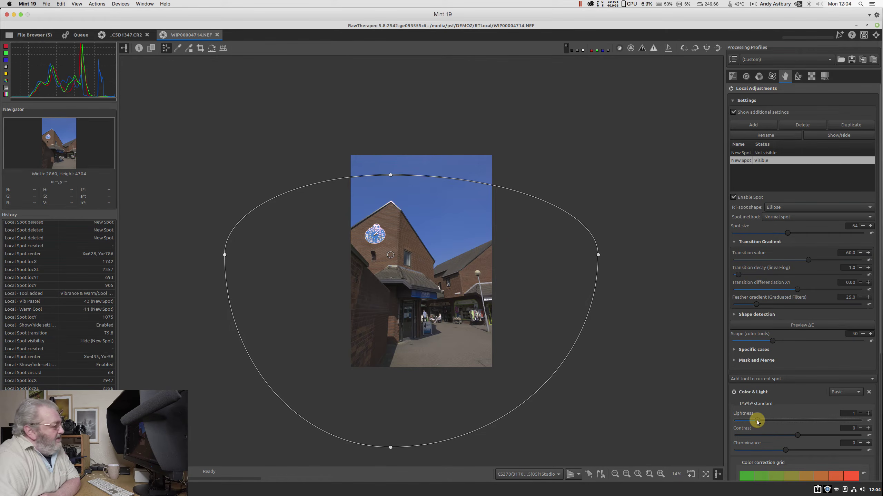
drag(758, 421, 798, 418)
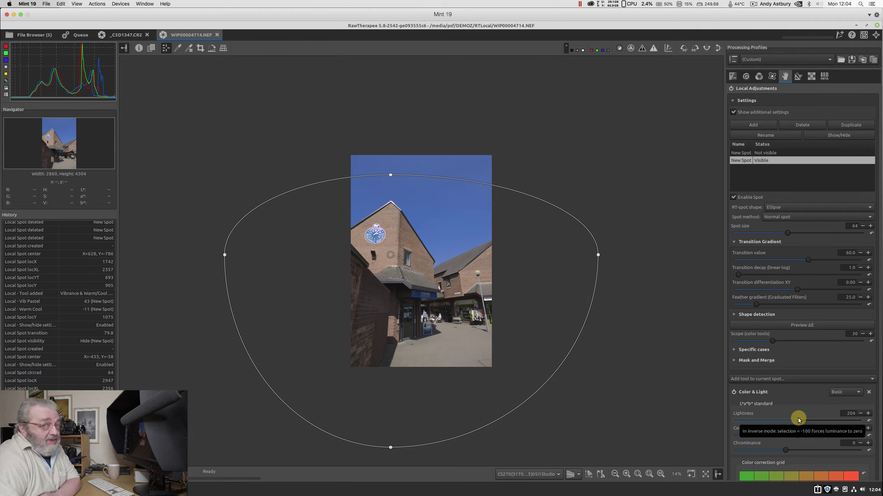
drag(798, 420, 788, 419)
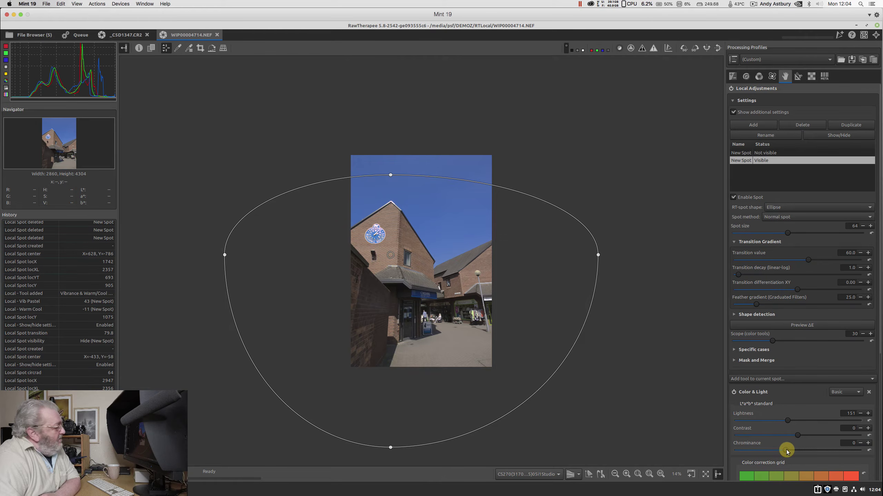
drag(786, 451, 800, 452)
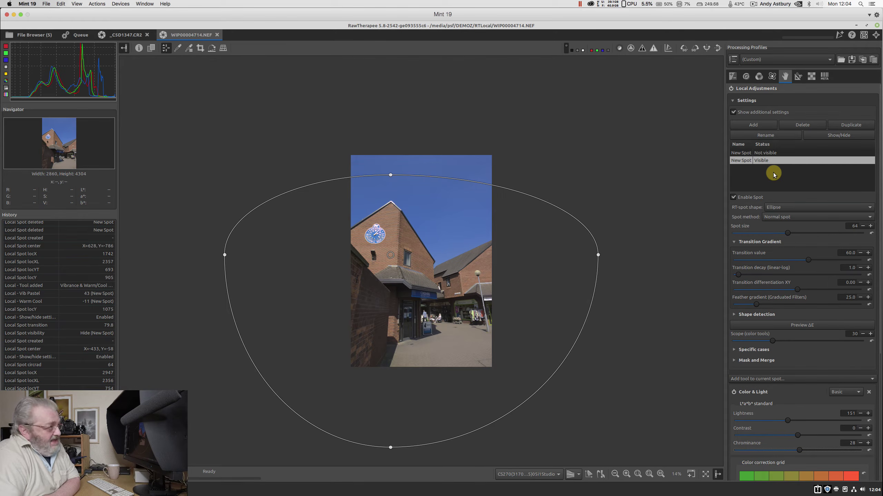
click(816, 135)
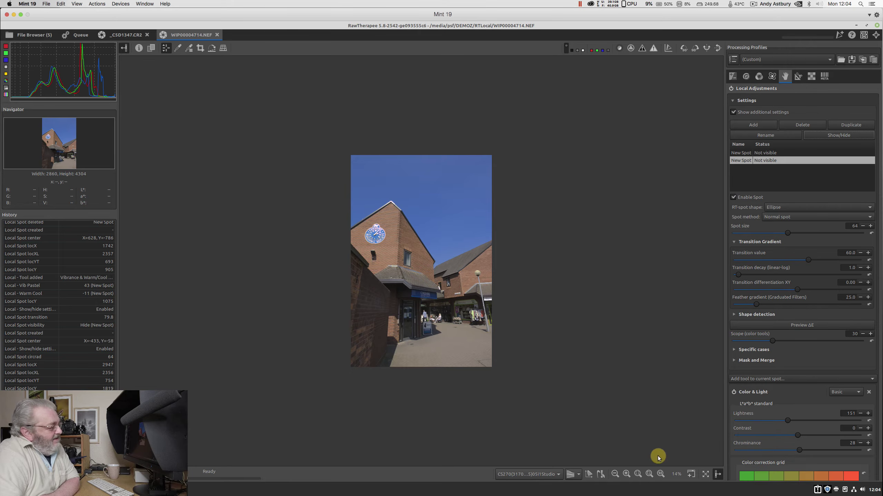
Step: Examine the gable brickwork and clock at 100%, comparing them with Local Adjustments off and on
click(660, 473)
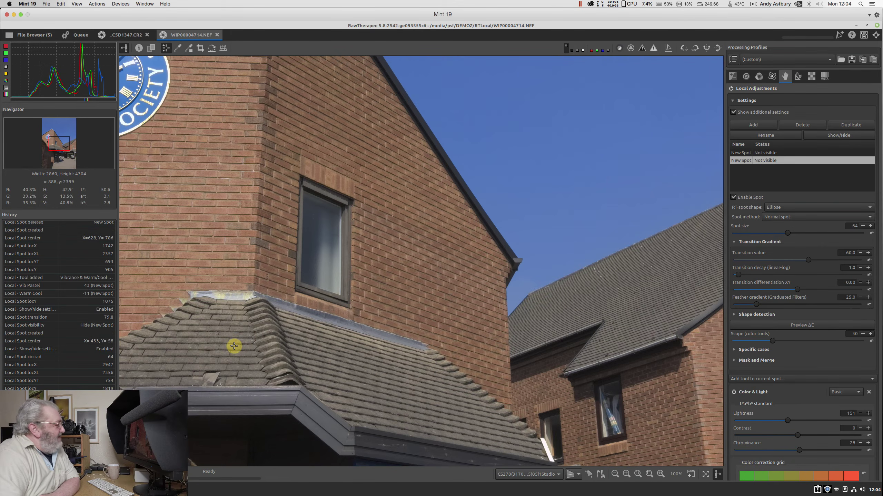
drag(232, 347, 299, 363)
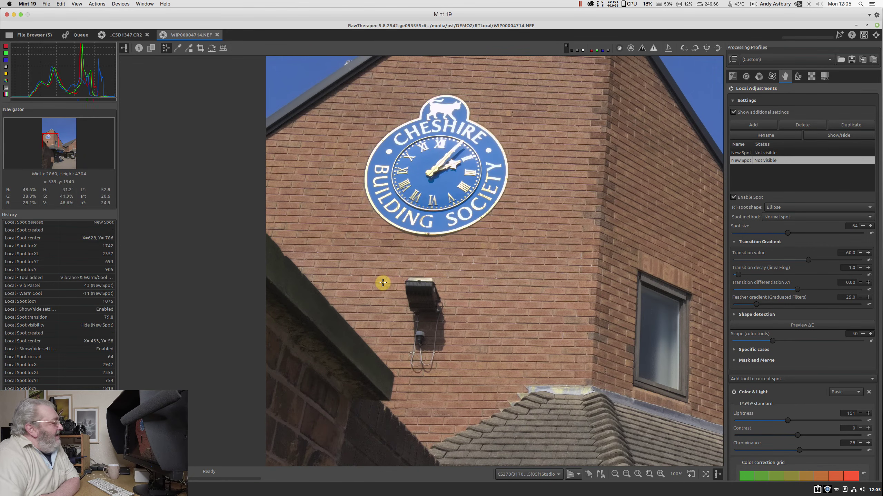
drag(386, 237, 388, 270)
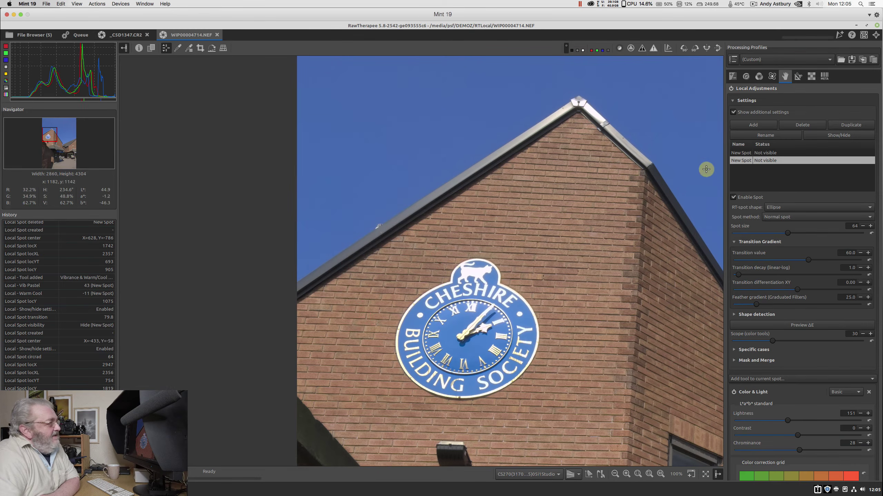
click(731, 89)
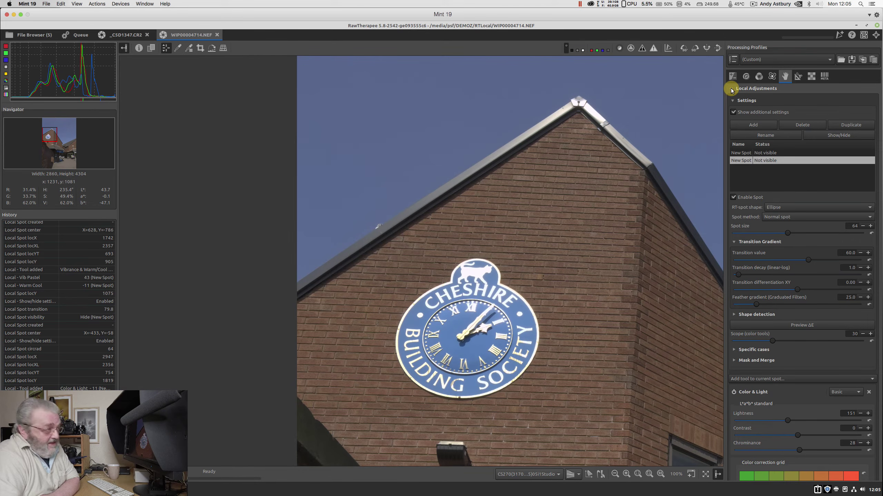
click(731, 89)
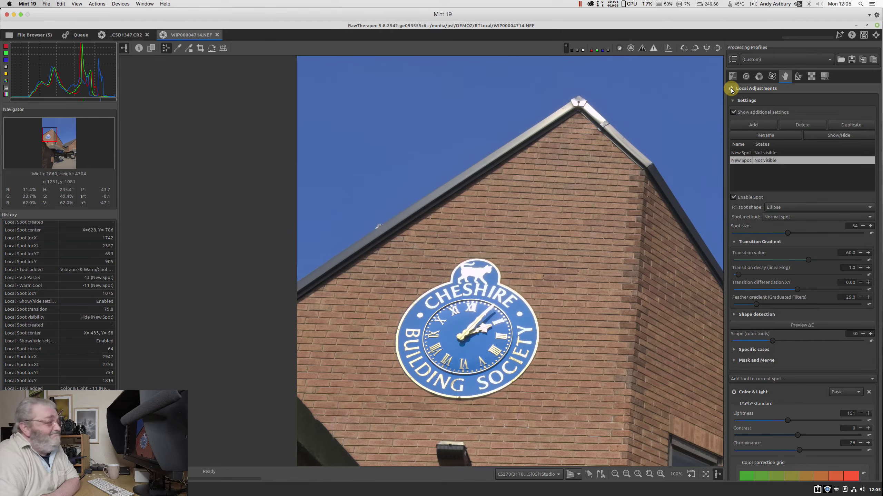
Step: Add a third spot, show its additional settings and set its spot method to Excluding spot
click(751, 124)
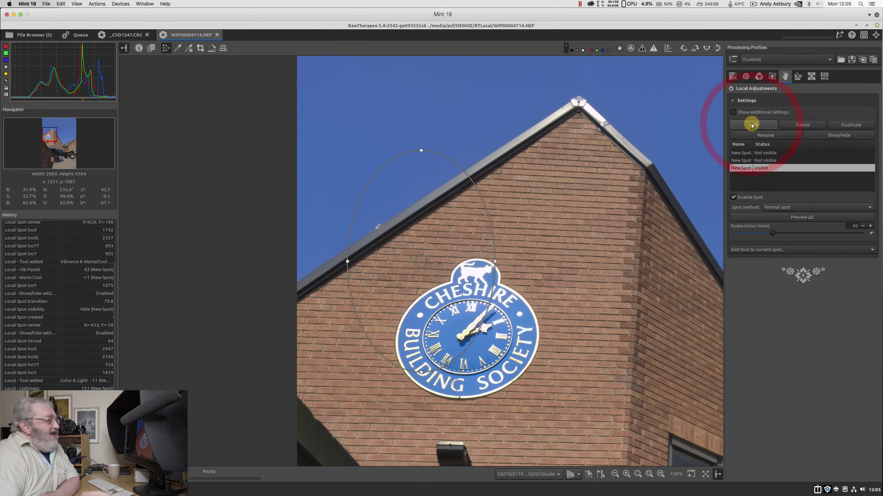
click(732, 112)
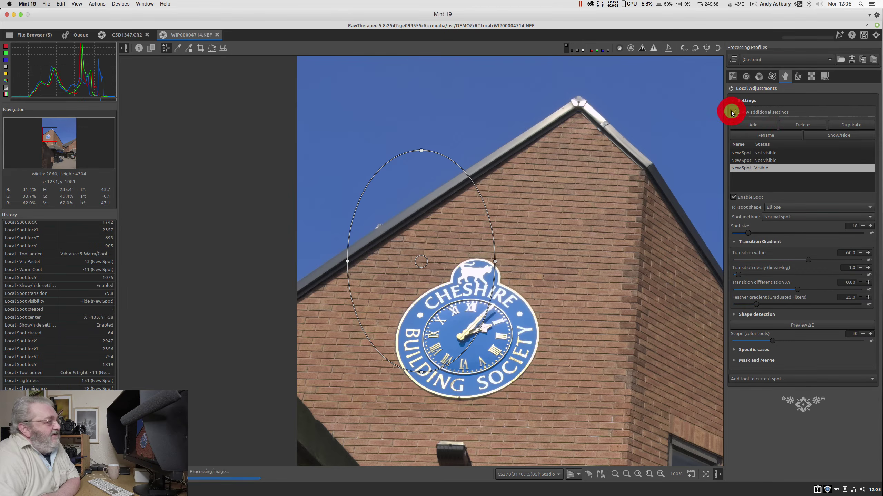
click(781, 217)
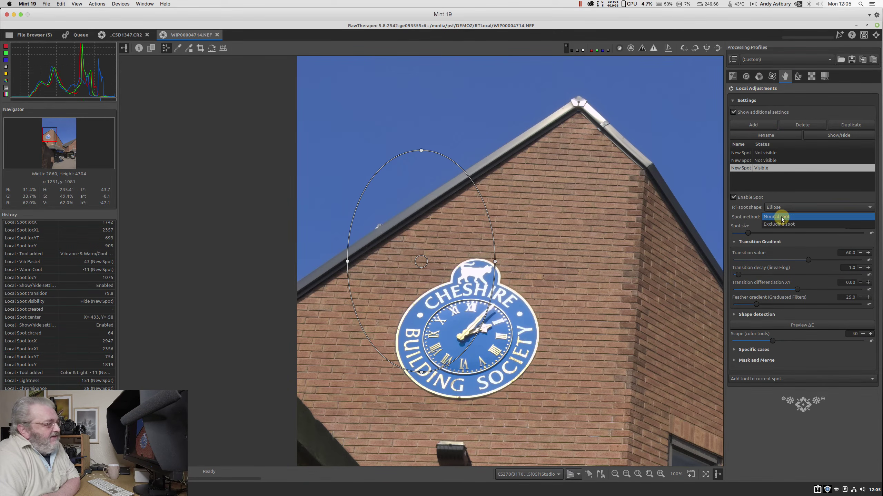
click(781, 225)
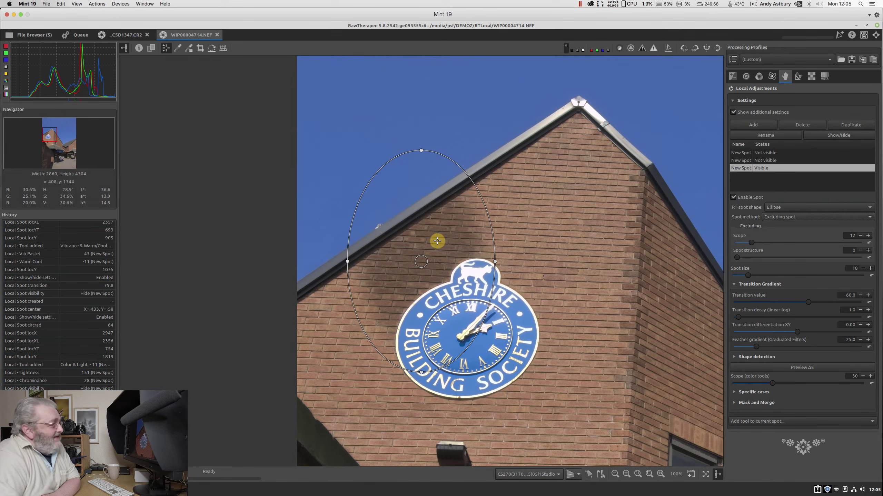
Step: Compare the excluding spot's area of brickwork with the unadjusted photo by switching Local Adjustments off and on
click(731, 89)
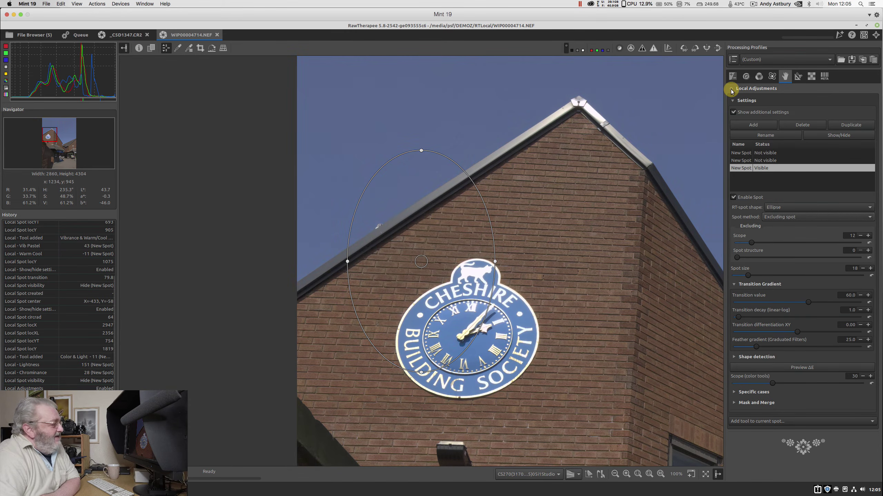
click(730, 89)
click(731, 89)
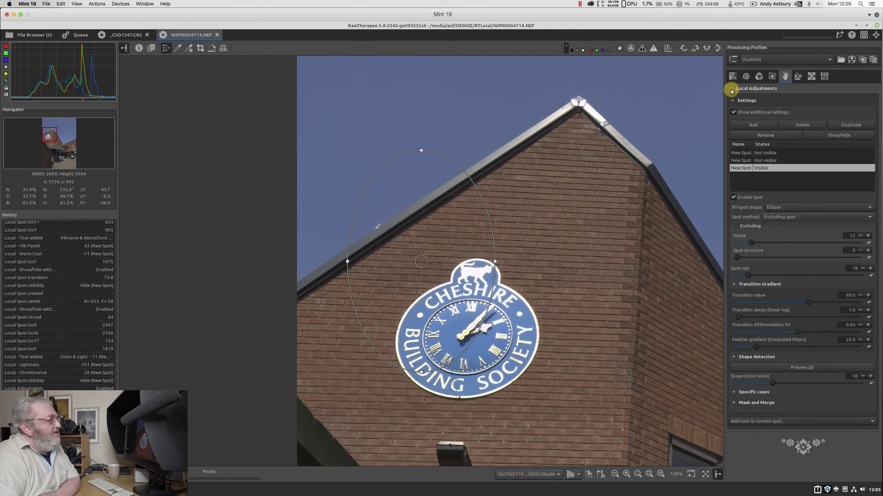
click(731, 90)
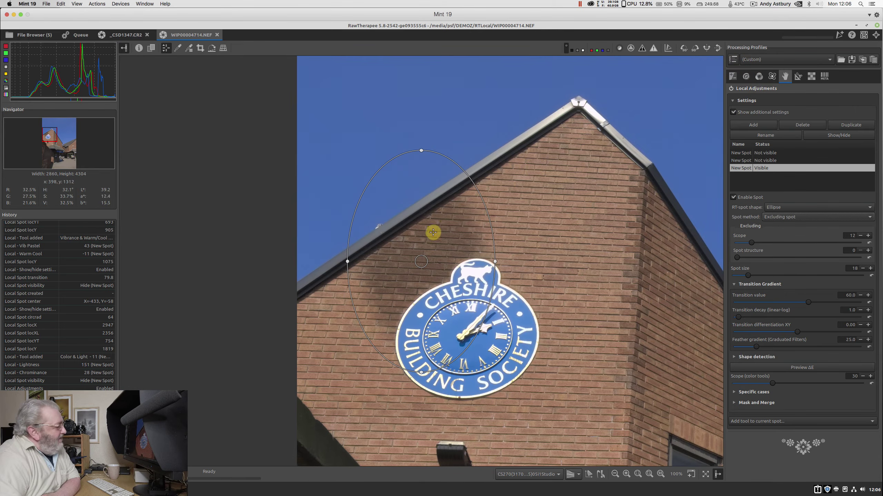
Step: Centre the excluding spot on the clock face and fit its ellipse's sides just outside the clock's rim
drag(422, 262, 471, 345)
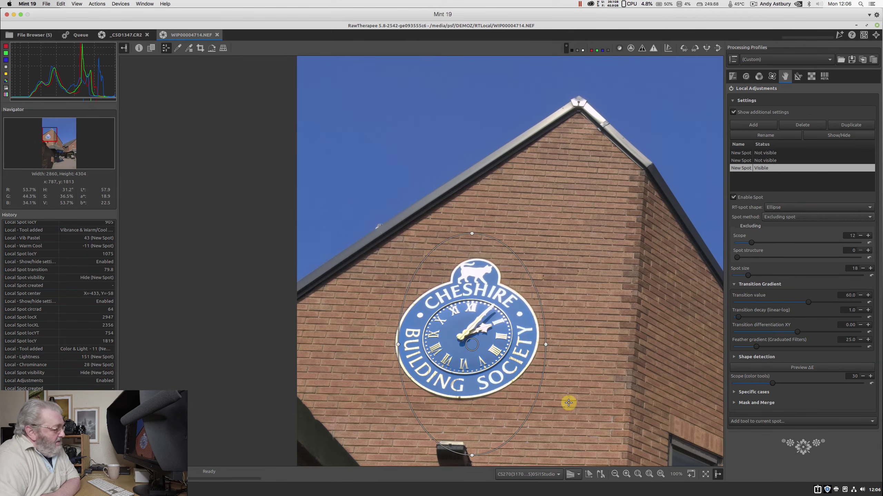
click(626, 474)
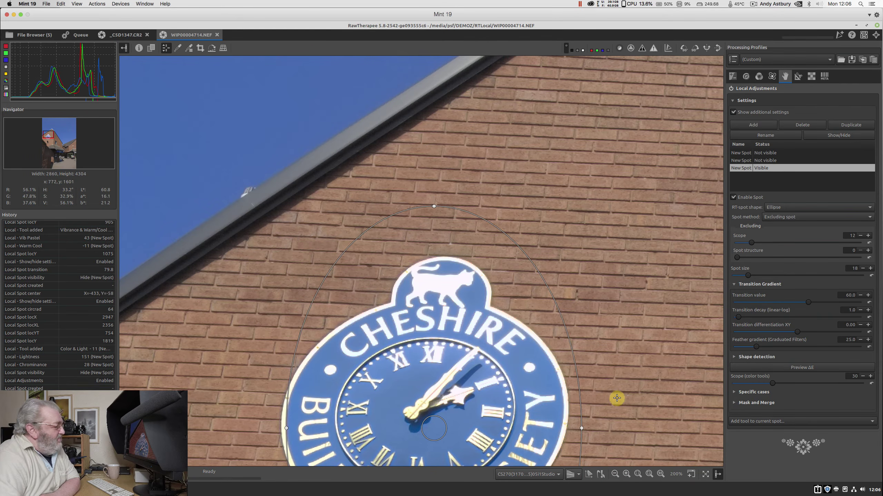
scroll(623, 391, down, 3)
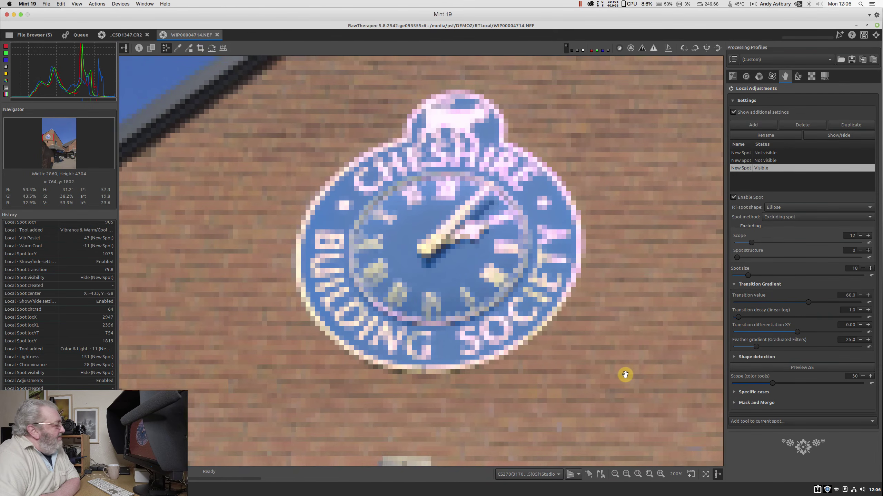
click(624, 377)
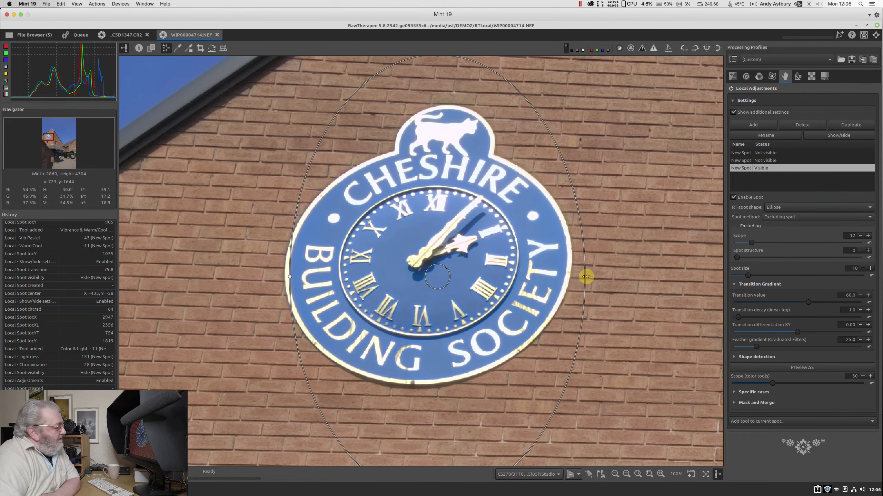
drag(586, 277, 578, 276)
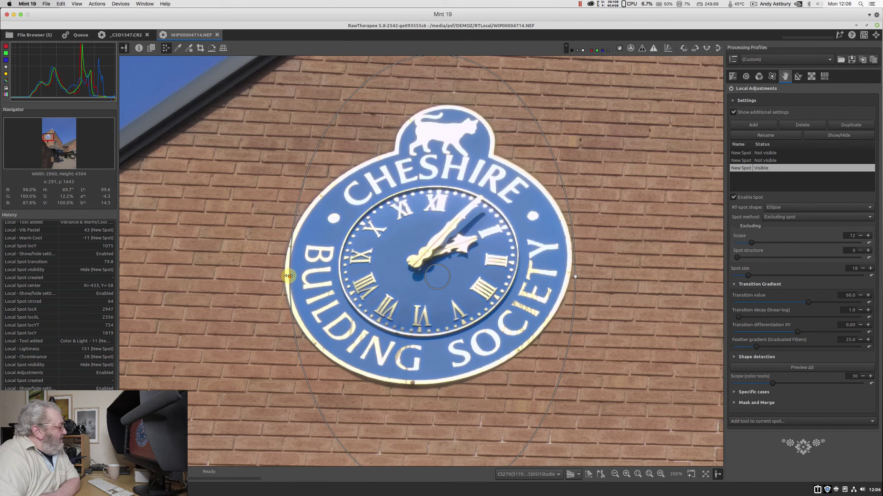
drag(288, 276, 279, 276)
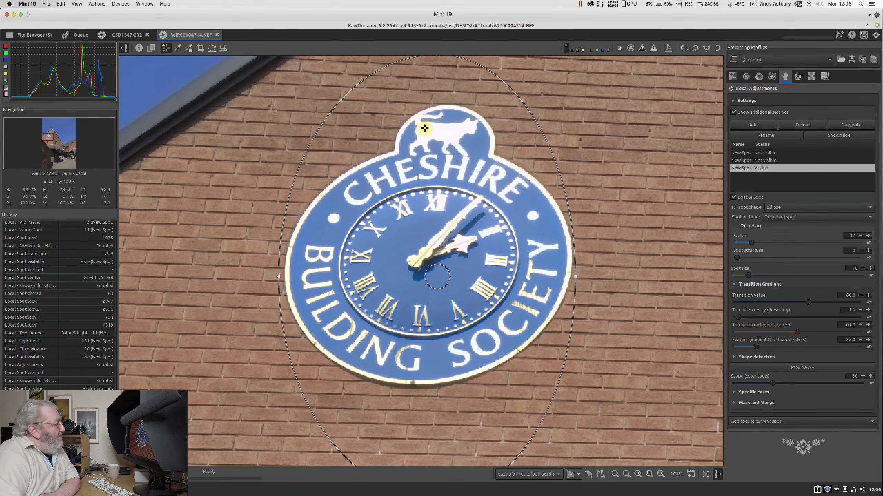
Step: Fit the excluding spot's upper edge just above the cat emblem and its lower edge just below the clock's rim
drag(428, 93, 427, 93)
drag(417, 140, 416, 149)
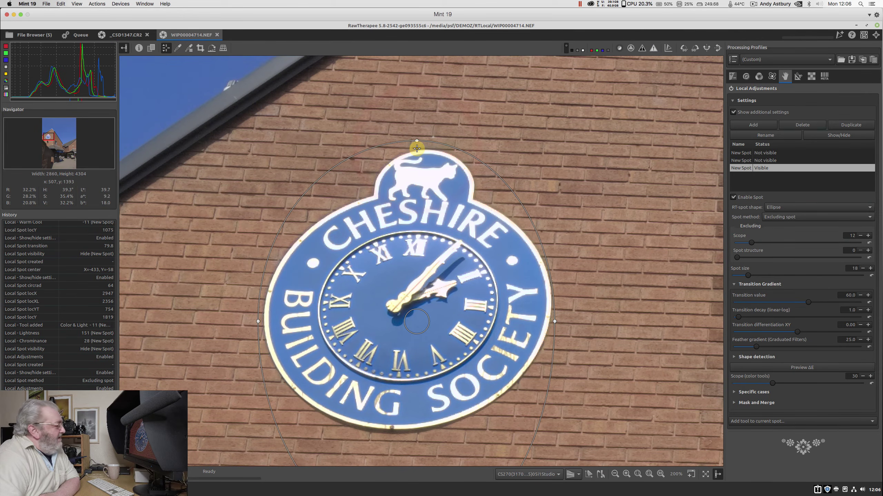
scroll(581, 309, down, 5)
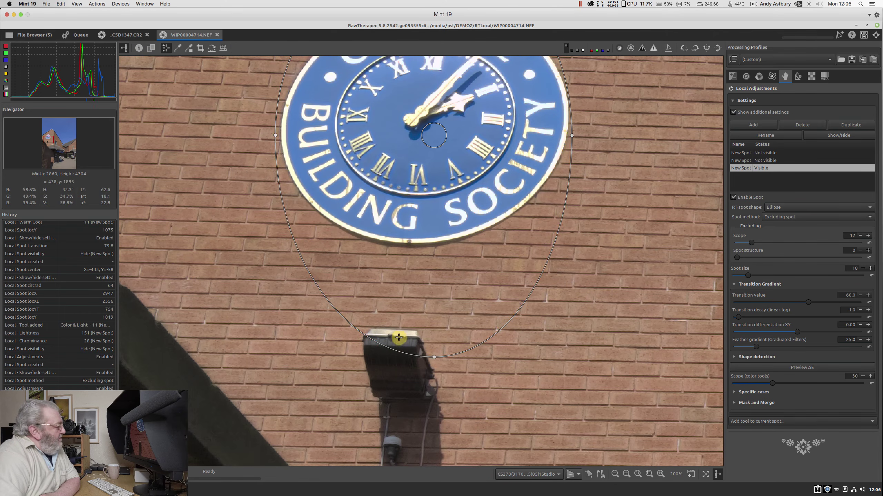
drag(434, 357, 438, 252)
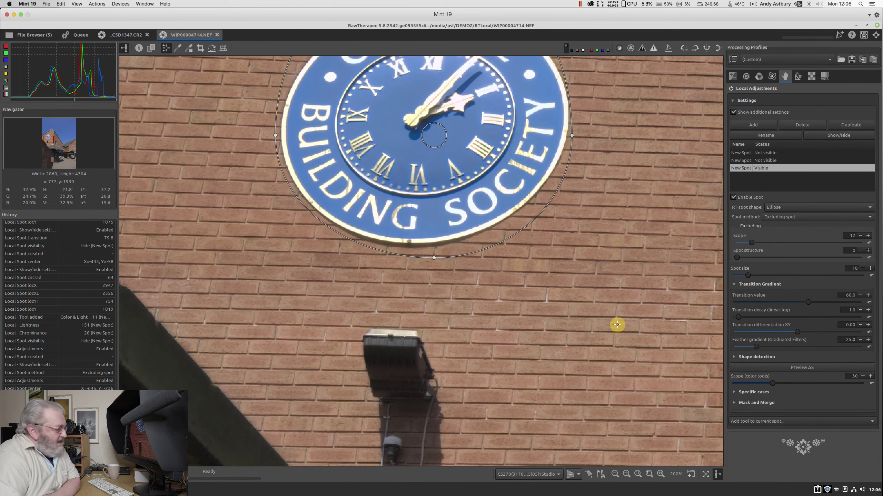
drag(615, 248, 614, 263)
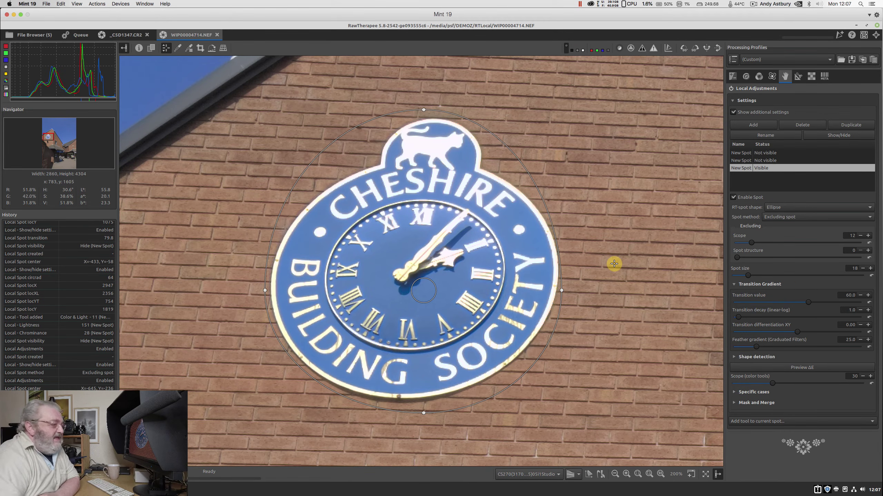
Step: Try to preview the excluding spot's ΔE selection on the clock without any tool added to the spot
click(784, 370)
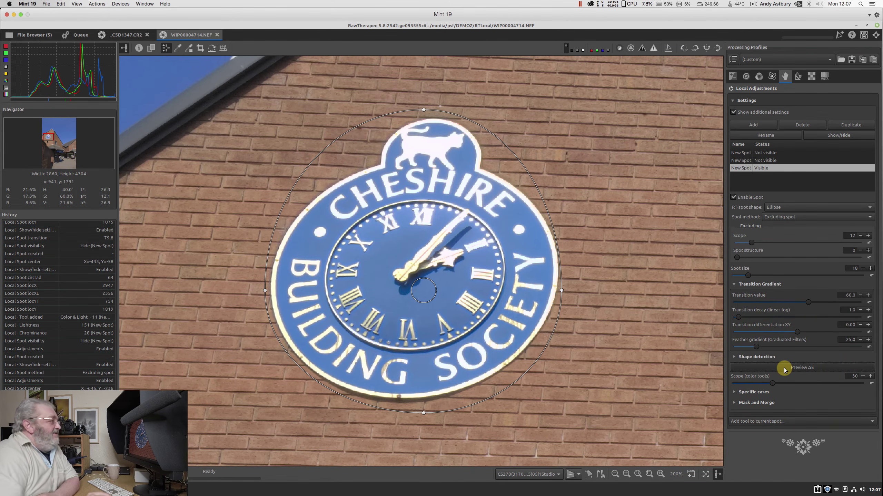
click(784, 369)
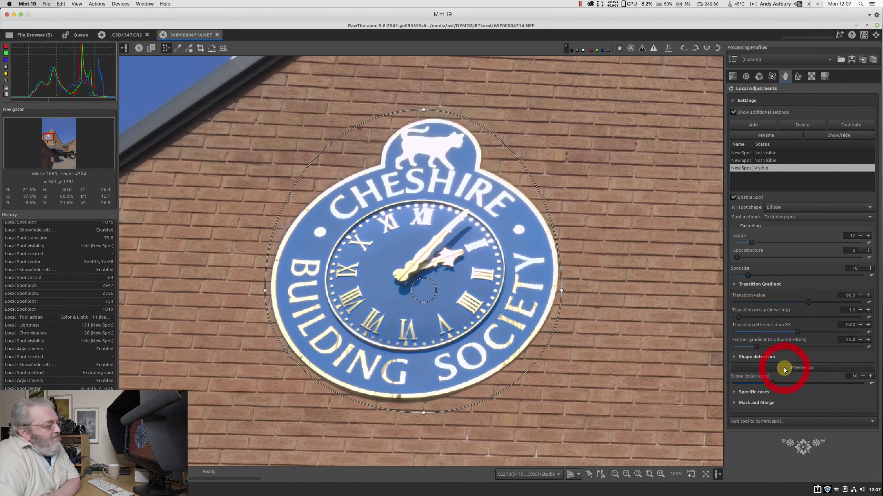
click(784, 370)
click(784, 369)
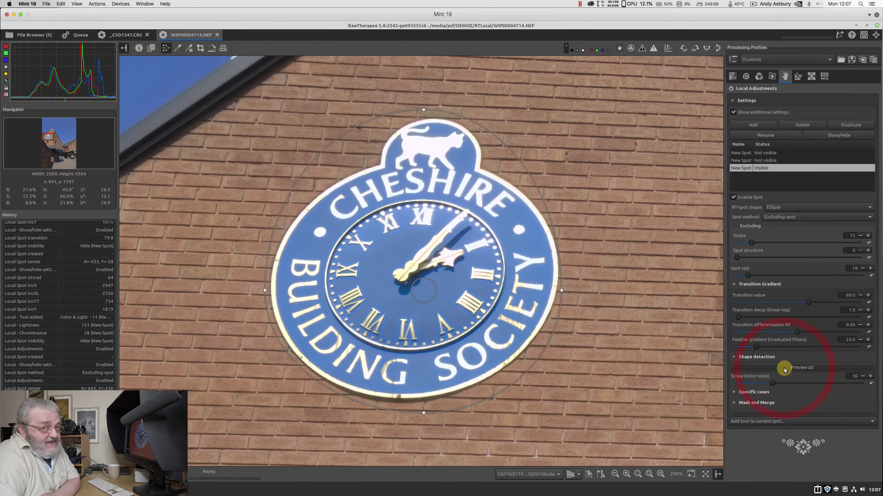
click(784, 369)
click(784, 369)
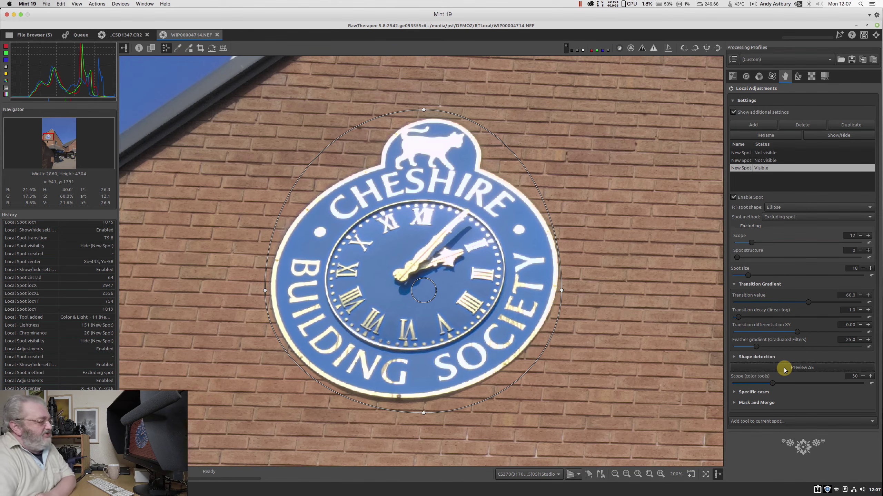
Step: Add the Color & Light tool to the excluding spot and preview the spot's ΔE selection
click(787, 422)
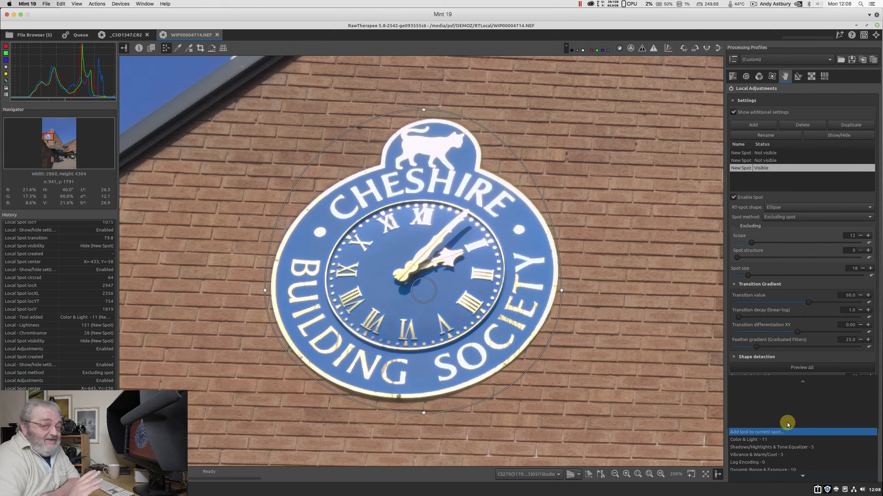
click(757, 439)
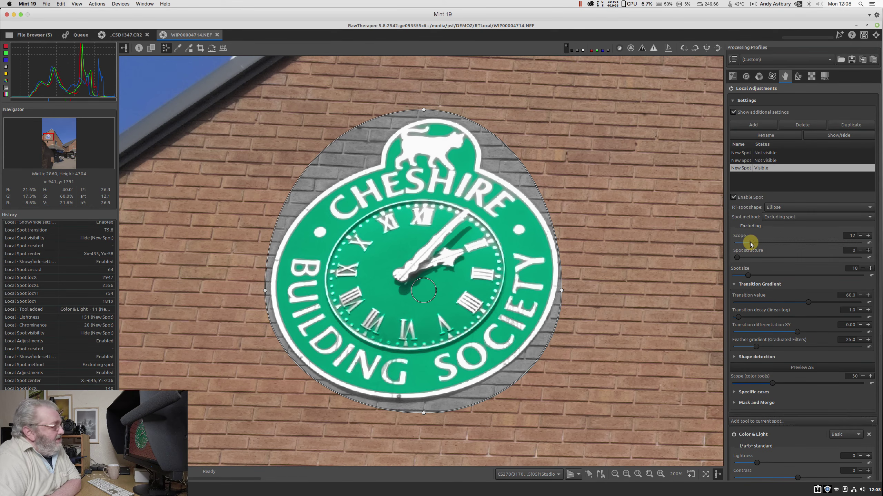
Step: Try an excluding Scope of 81, reset it, and set the Scope to 69
drag(752, 243, 834, 242)
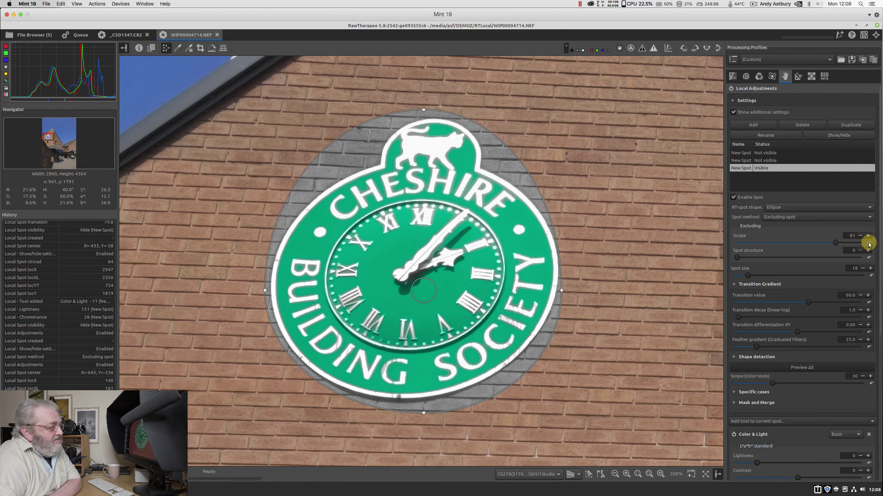
click(868, 242)
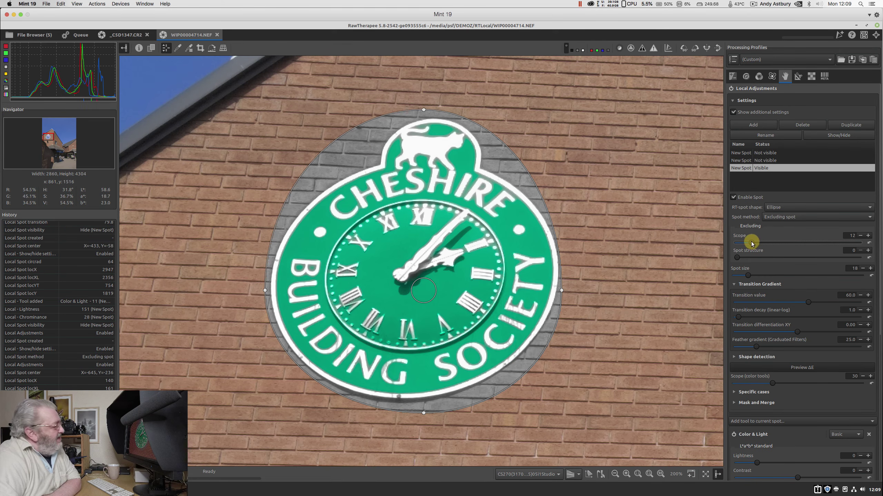
drag(752, 244, 820, 248)
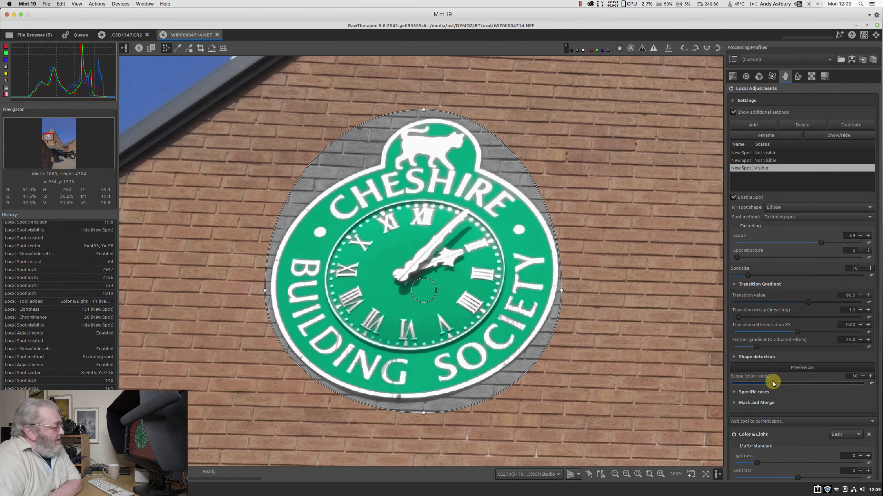
Step: Raise the excluding spot's Scope (color tools) to 38, toggle the ΔE preview to compare, and increase the value to 49
drag(773, 382, 810, 385)
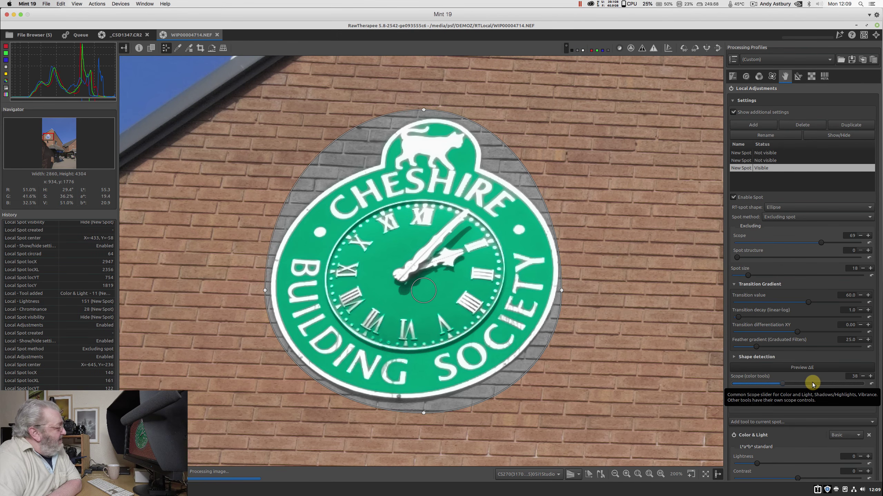
drag(812, 385, 812, 384)
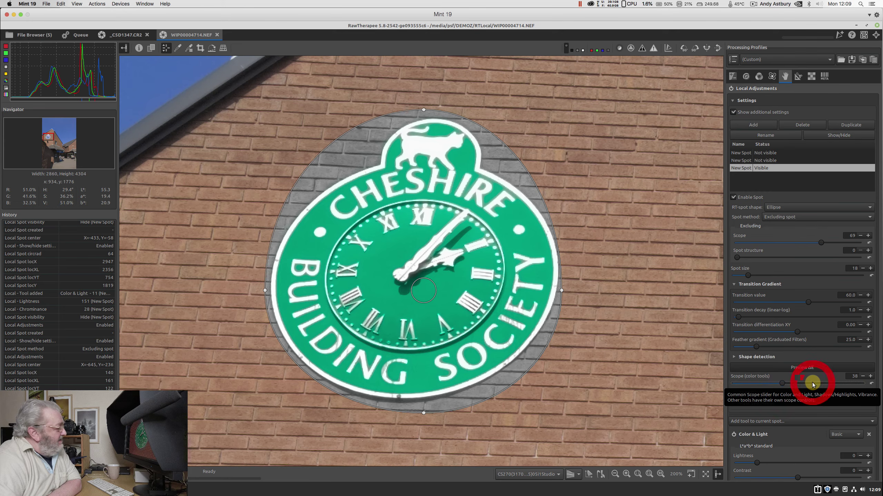
click(782, 366)
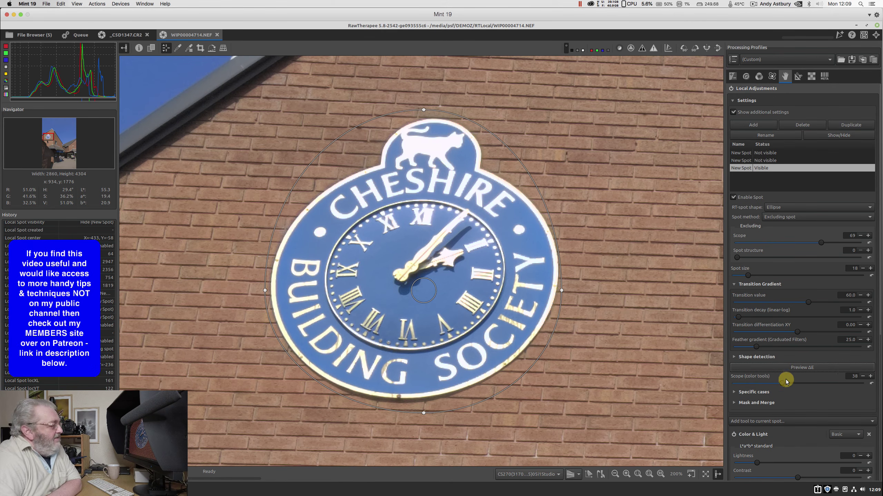
click(784, 370)
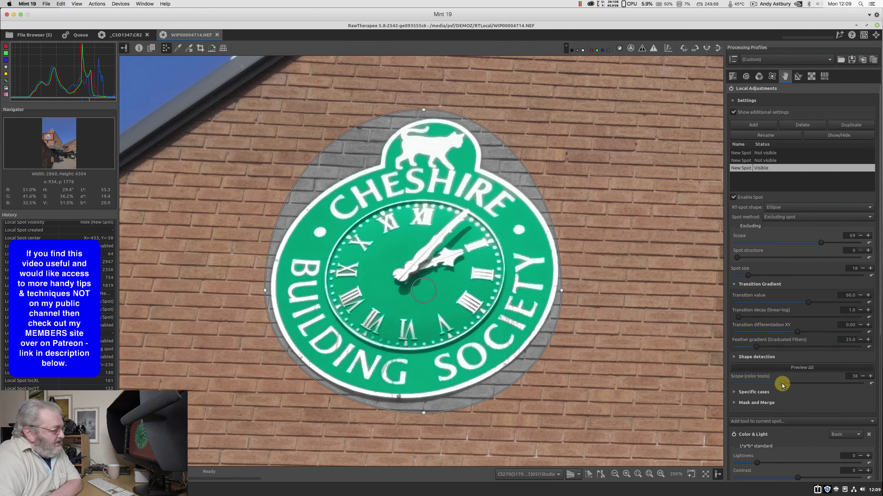
mouse_move(782, 384)
mouse_down()
mouse_move(749, 382)
mouse_move(809, 381)
mouse_move(797, 380)
mouse_up()
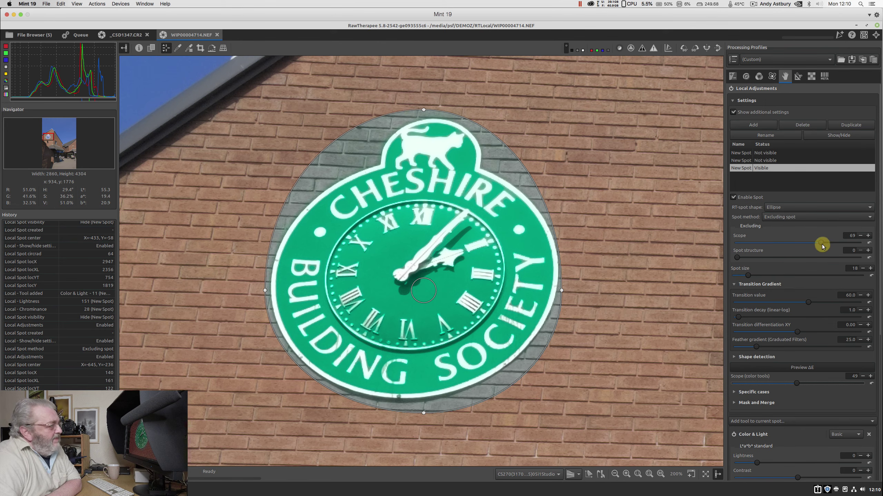
Step: Set the excluding spot's Scope to 73 and its Spot structure to 8
drag(821, 243, 826, 243)
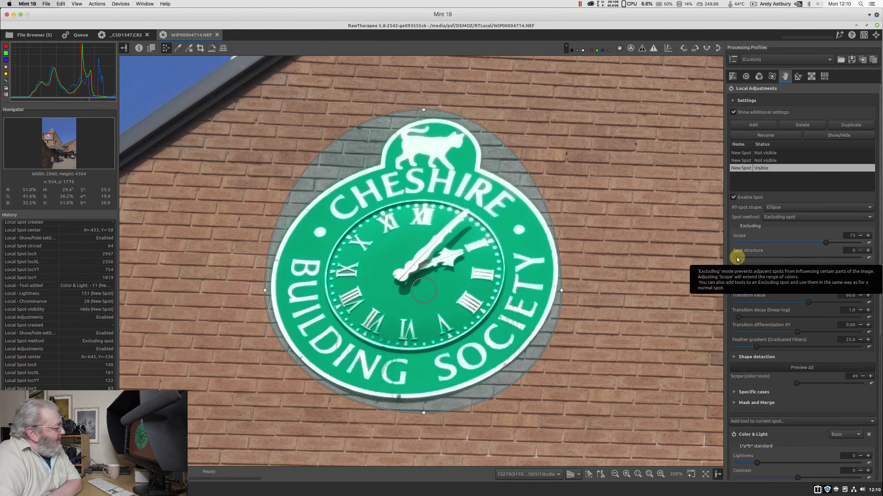
drag(737, 259, 767, 258)
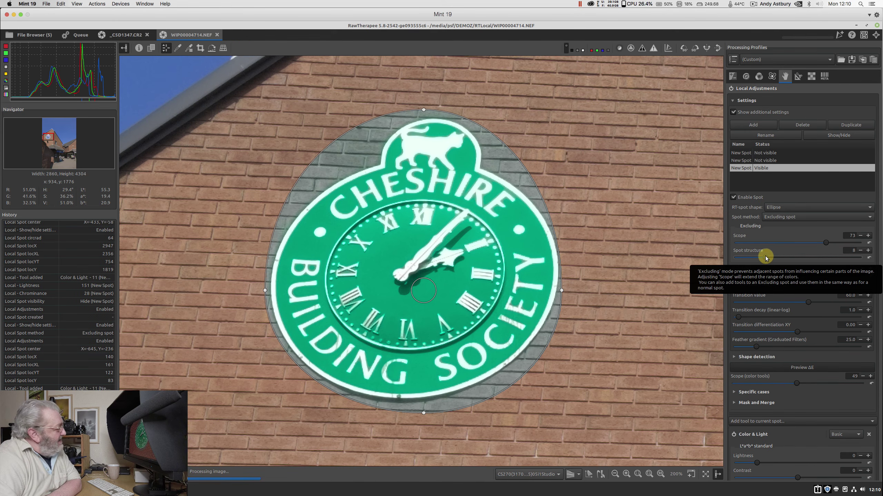
click(767, 258)
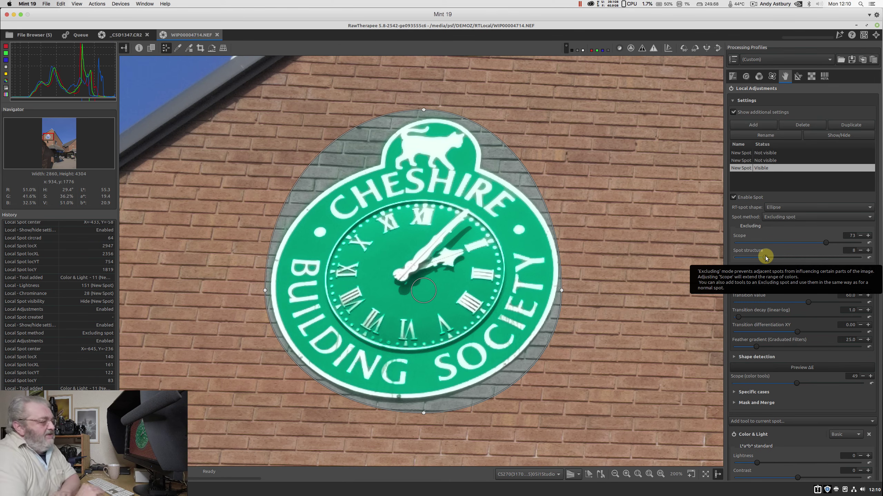
Step: Turn off the ΔE preview and hide the excluding spot's outline to view the whole building photo
click(799, 369)
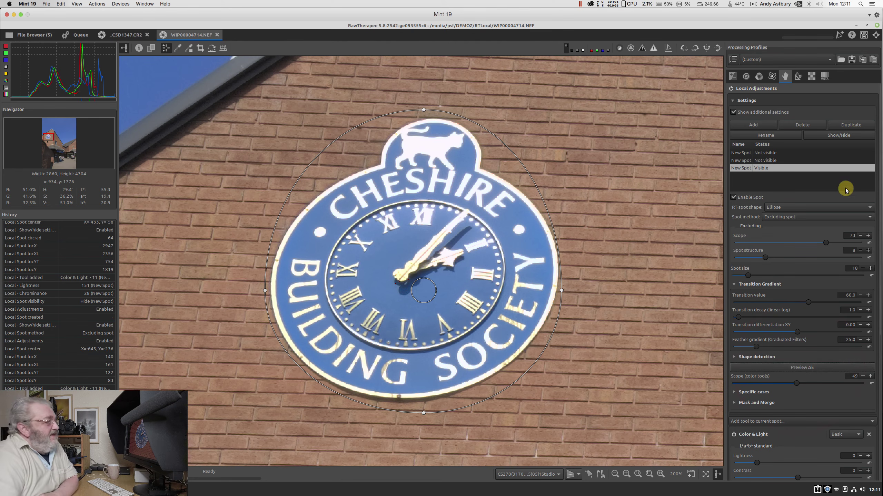
click(829, 135)
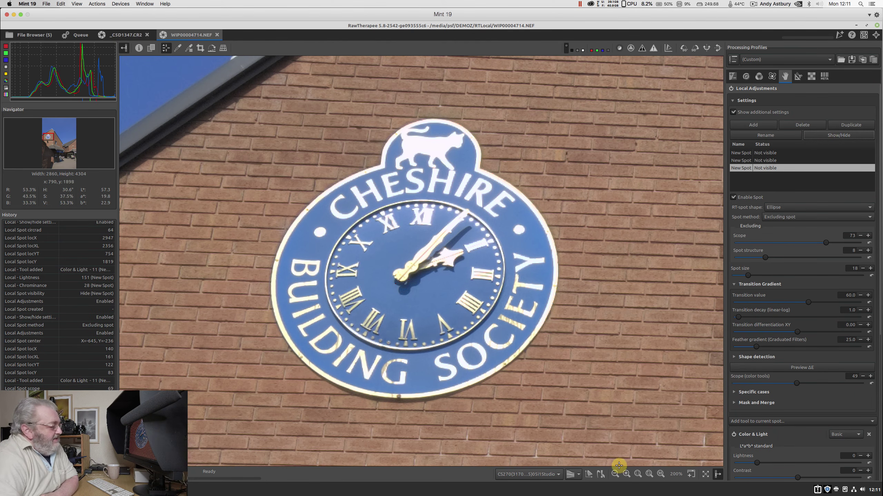
click(637, 474)
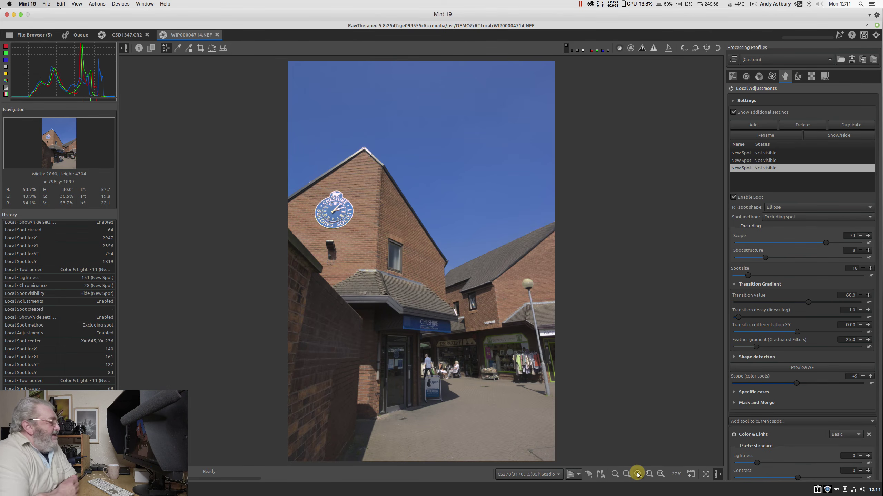